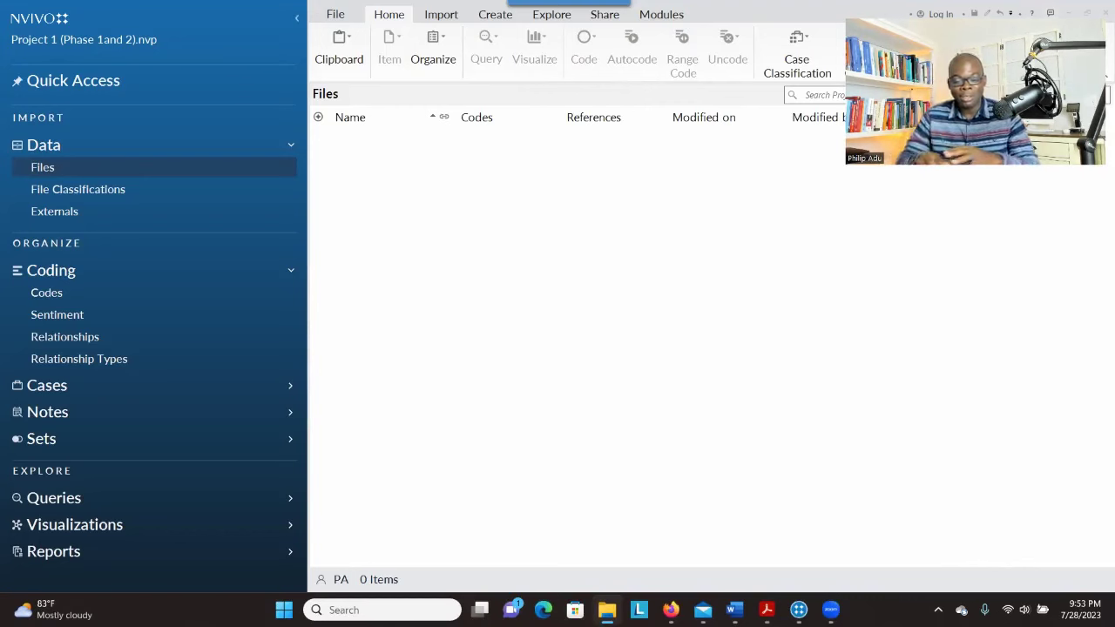
Switch to the reflexive thematic analysis article in Adobe Acrobat and review phases one to five of its six-phase analytical process
key(alt+Tab)
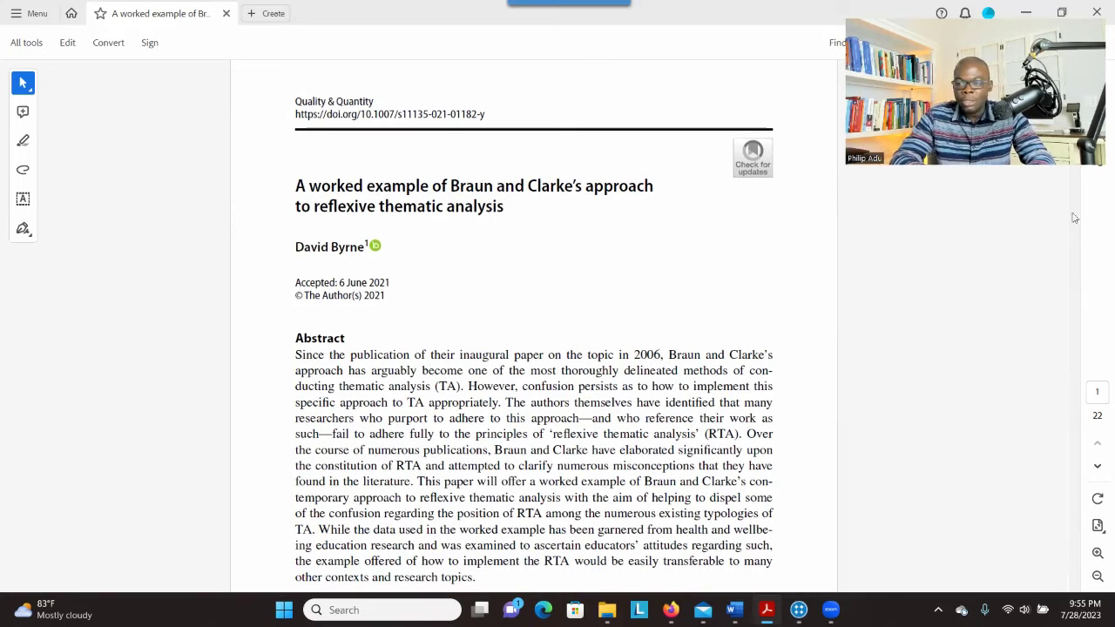
click(1069, 242)
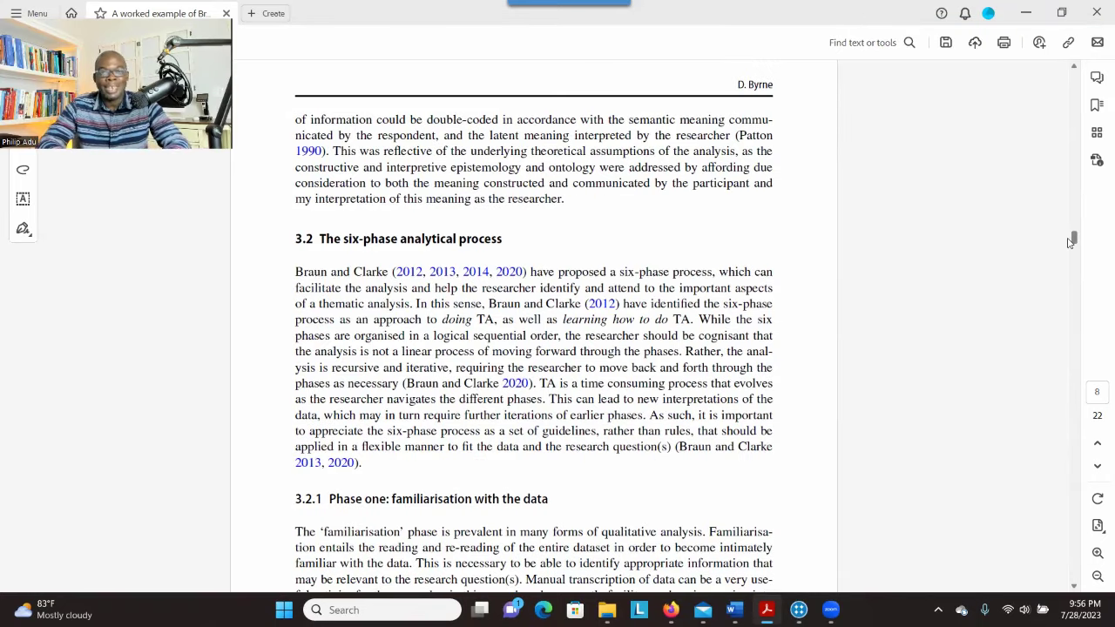
drag(1075, 239, 1083, 263)
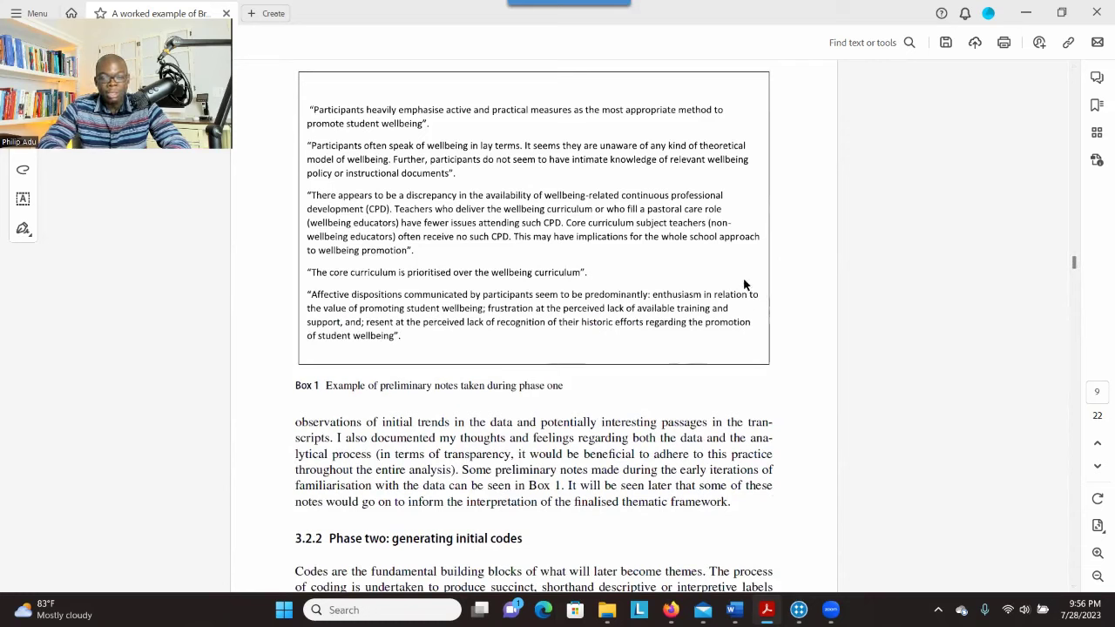
click(1075, 263)
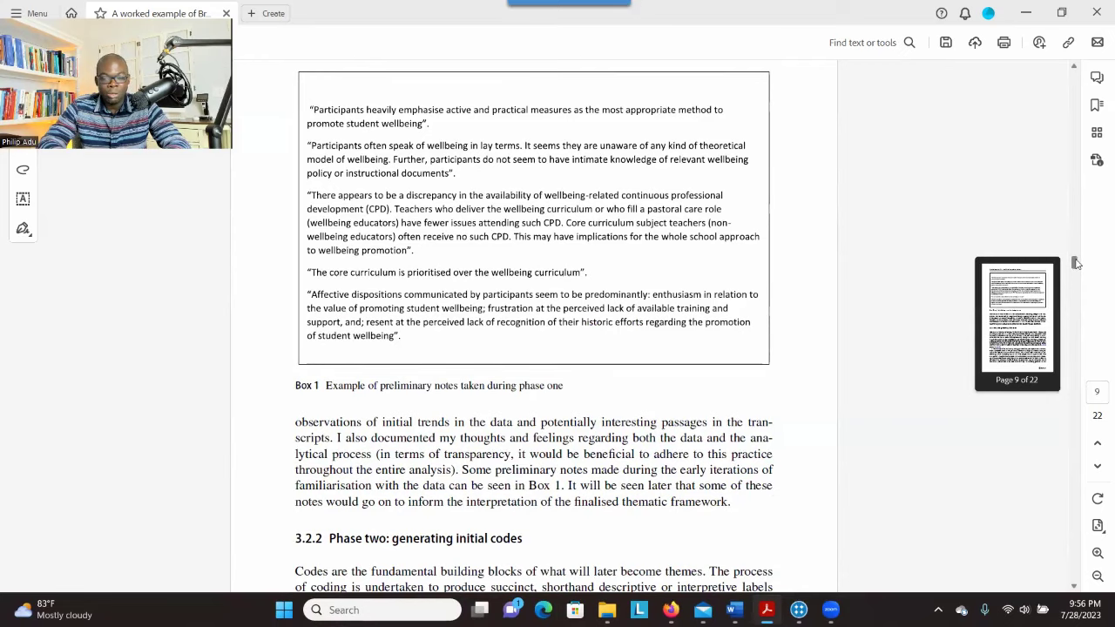
drag(1075, 262, 1077, 269)
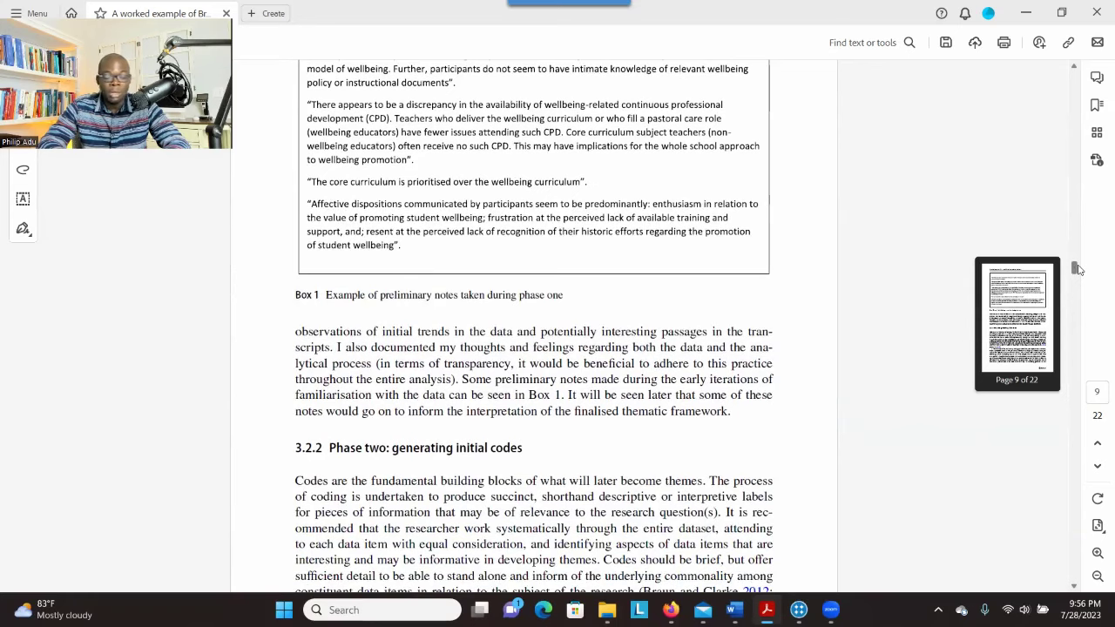
drag(1077, 269, 1078, 276)
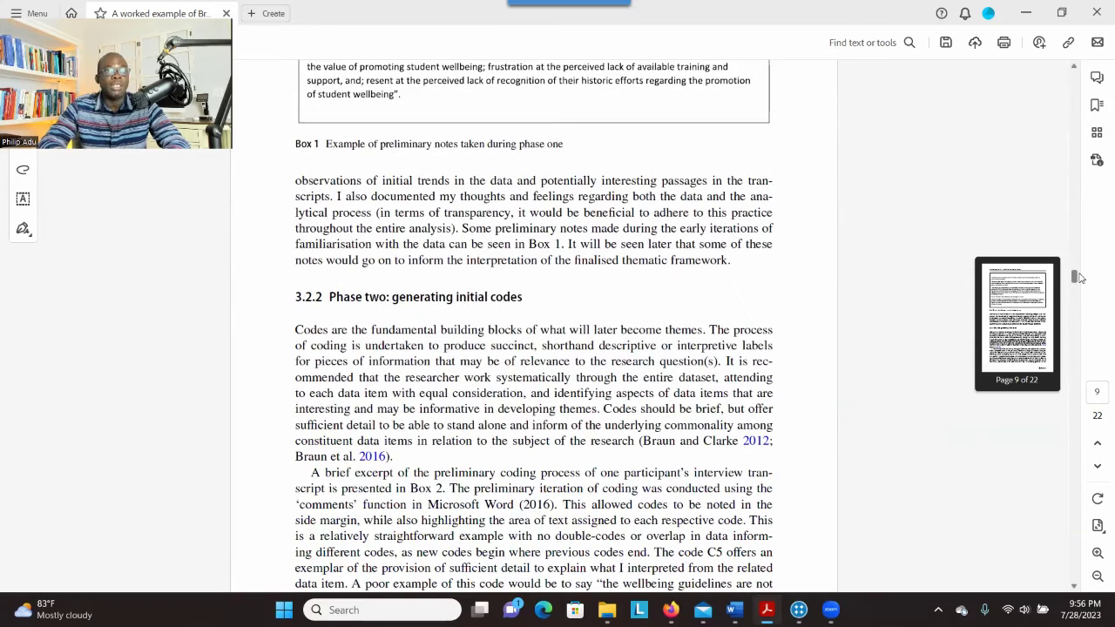
drag(1078, 277, 1078, 276)
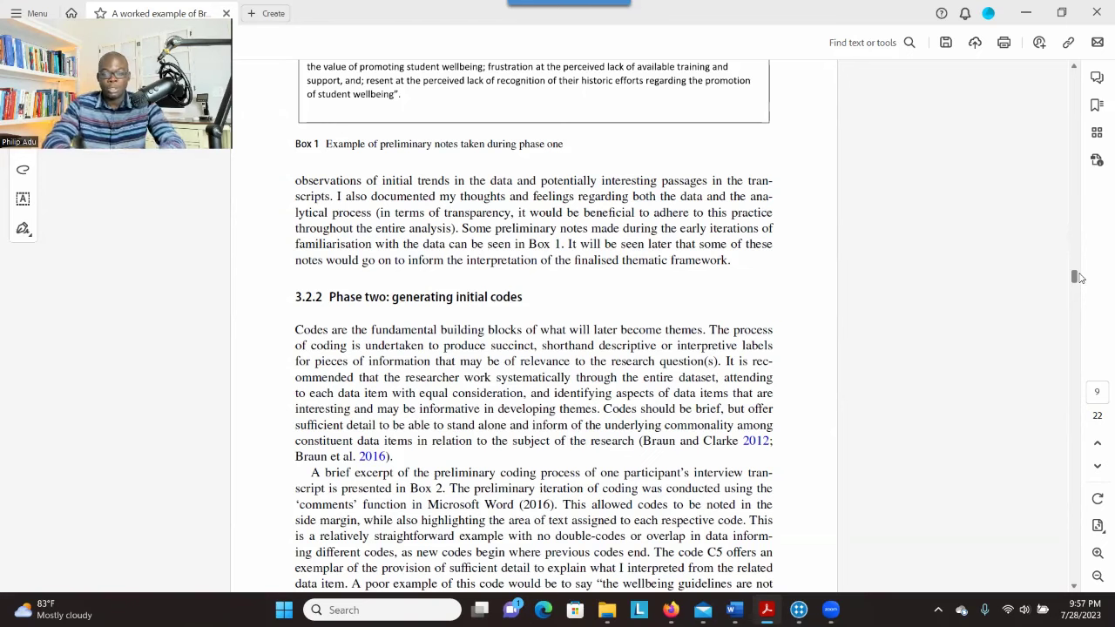
drag(1074, 277, 1087, 369)
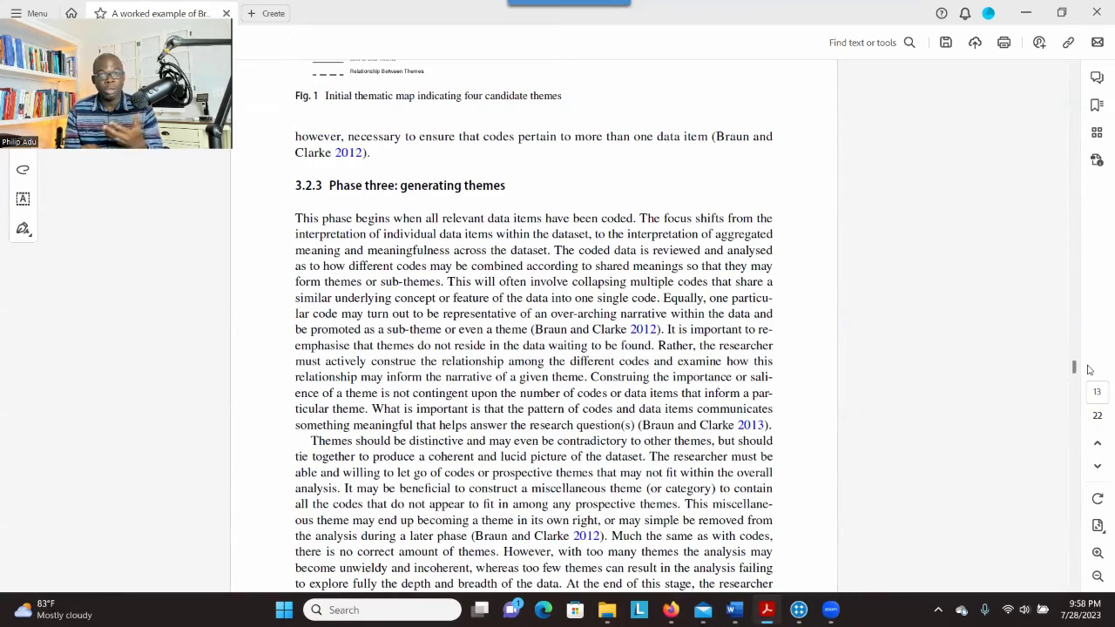
drag(1087, 369, 1078, 392)
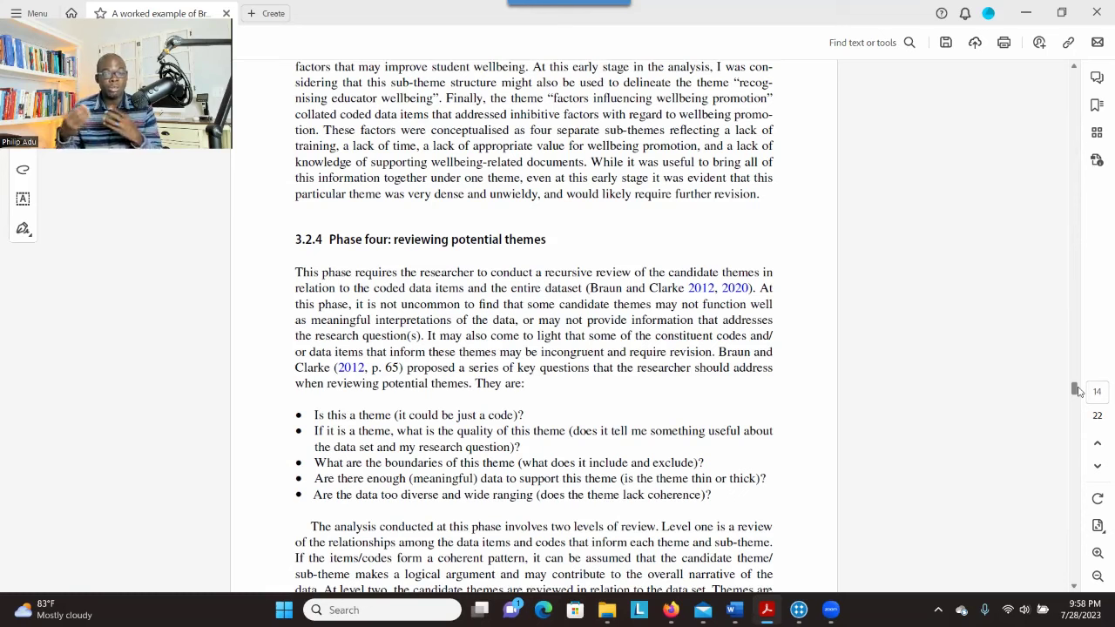
drag(1078, 391, 1078, 444)
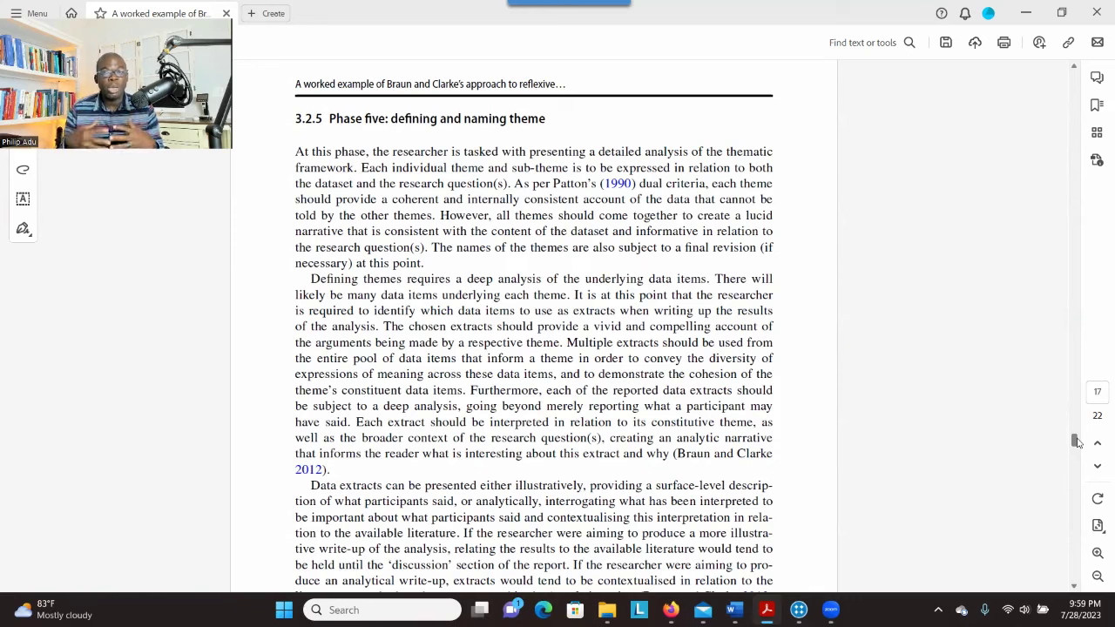
drag(1076, 442, 1051, 77)
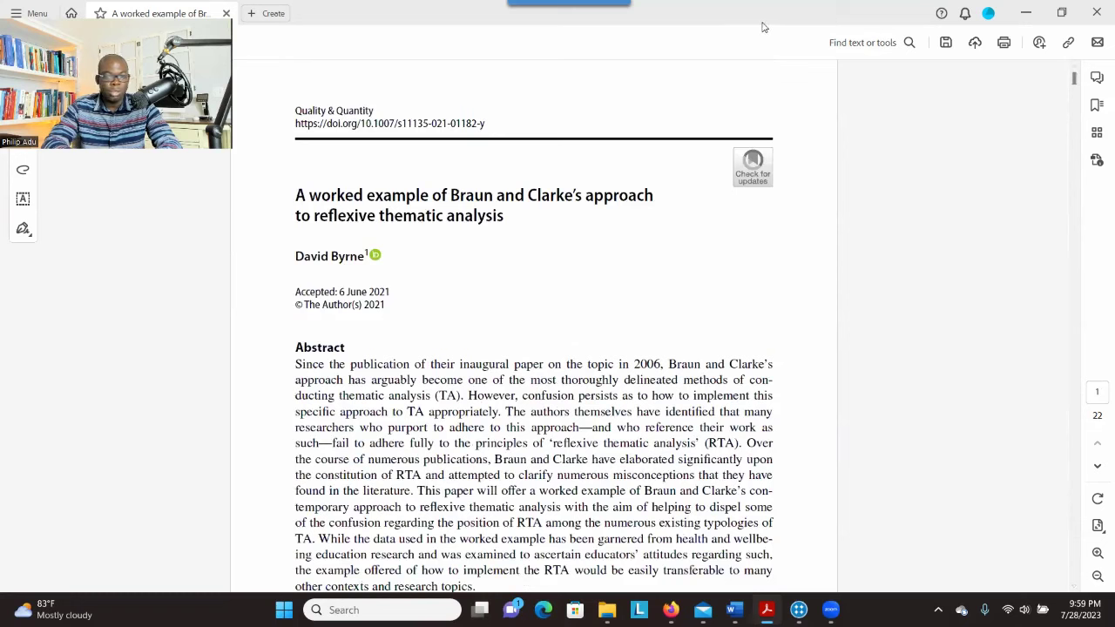
click(1024, 17)
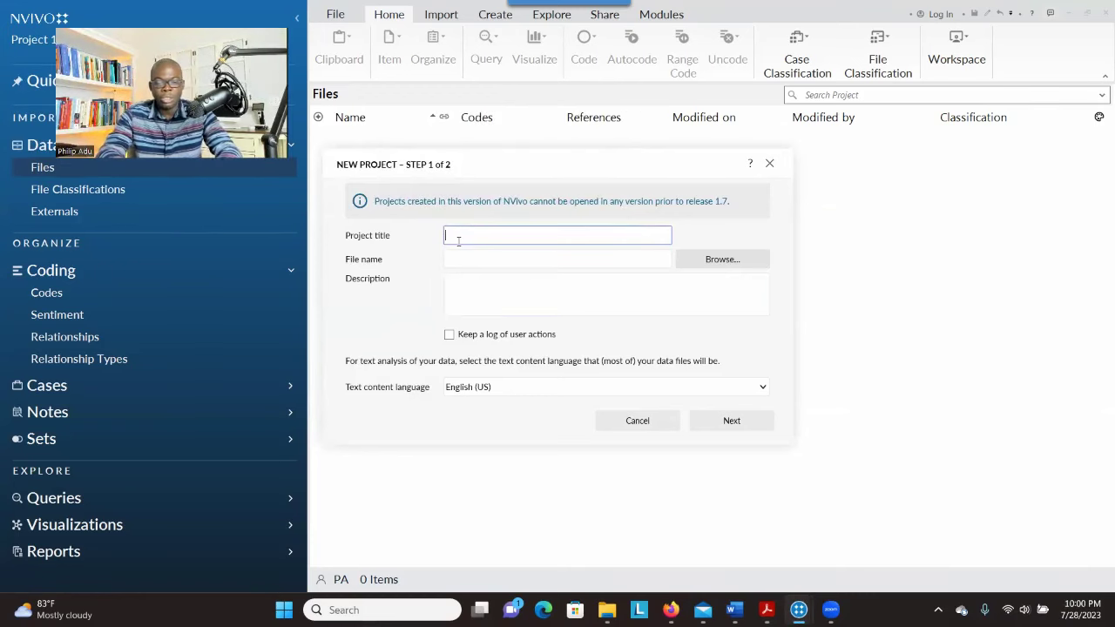
Title the new NVivo project "Project 1 (Phase 1 and 2)"
text(Pro)
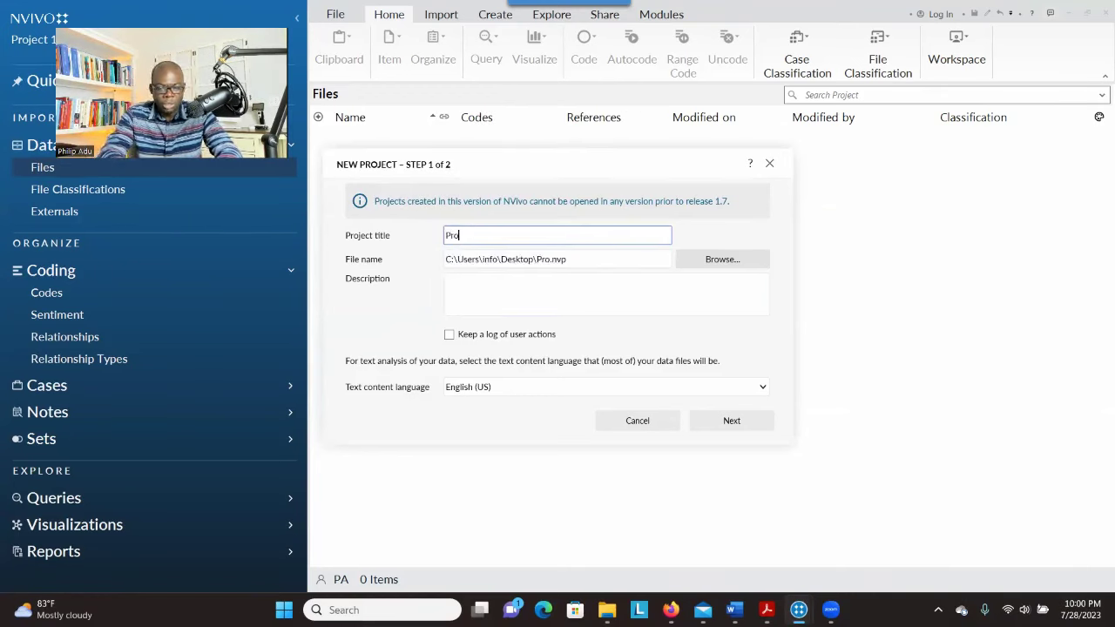
text(ject 1 ()
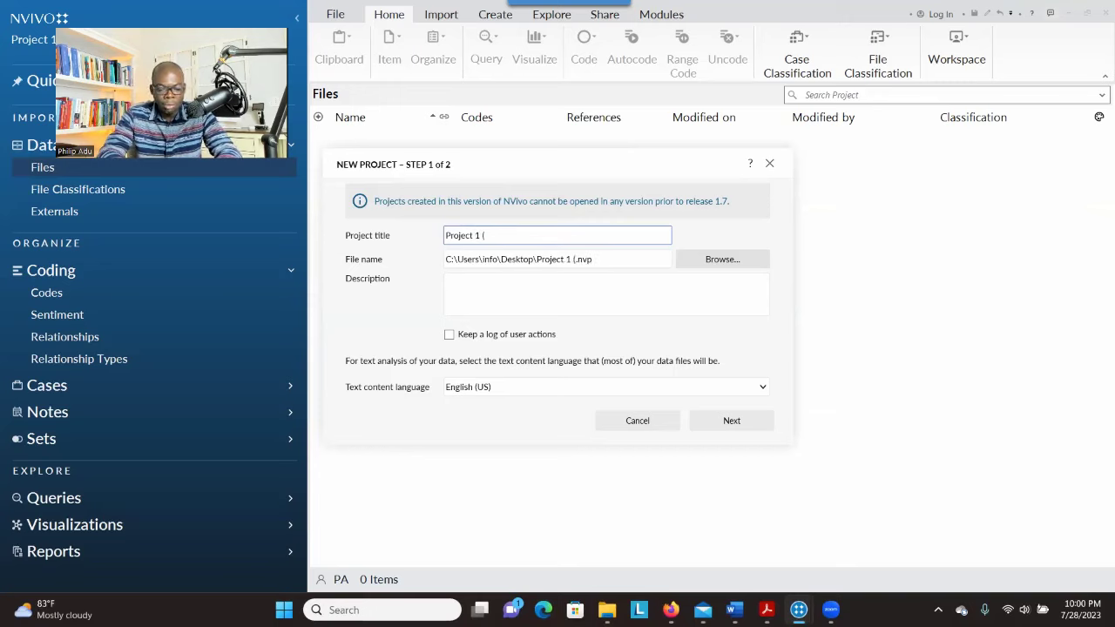
text(Phase)
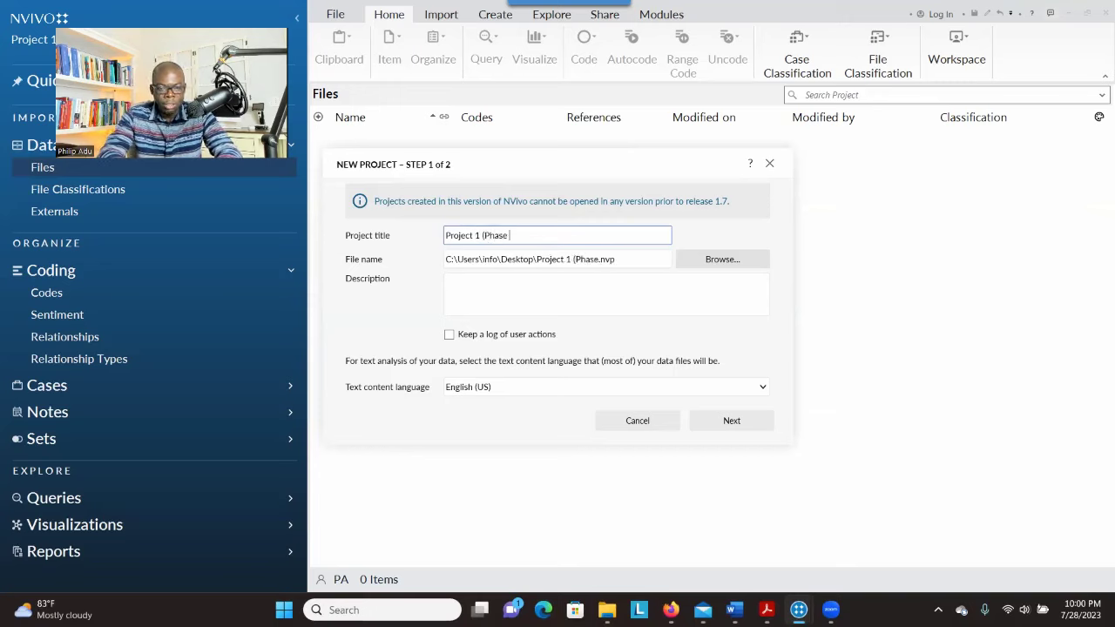
text( 1 and)
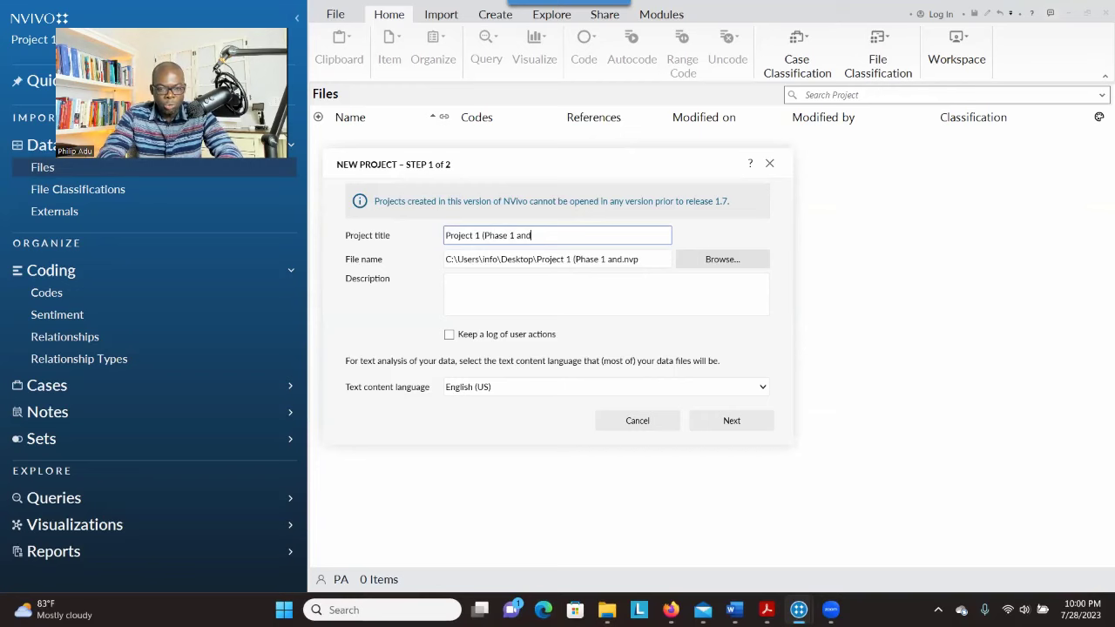
text( 2))
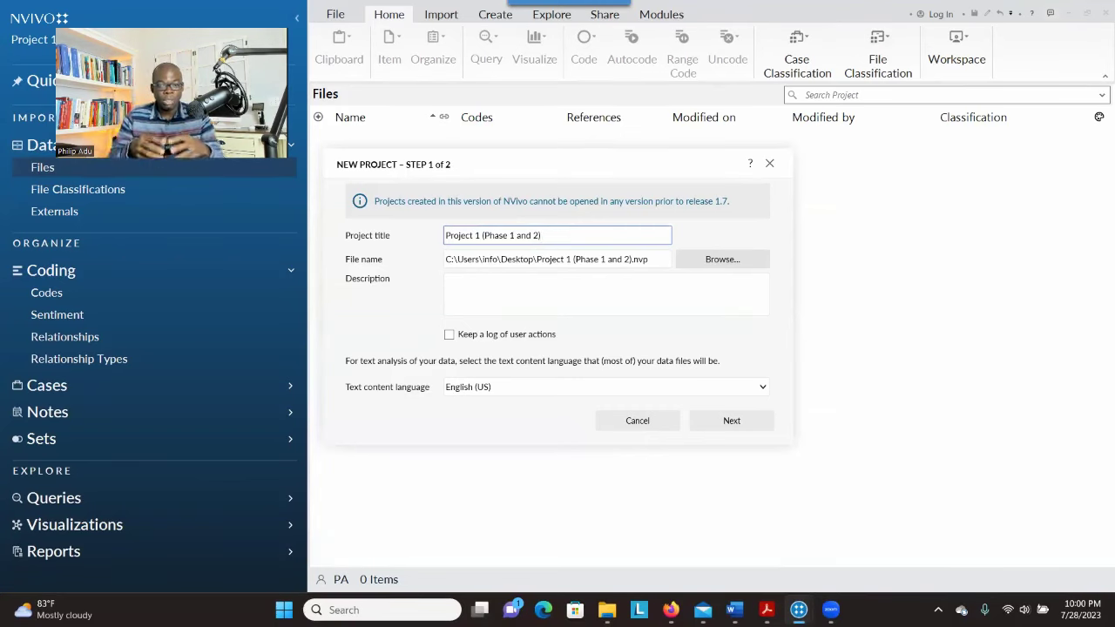
Describe the new project as "Focusing on data familiarization and development of initial codes" and leave its setup at the saving options without creating it
click(469, 278)
text(Focusing on data famil)
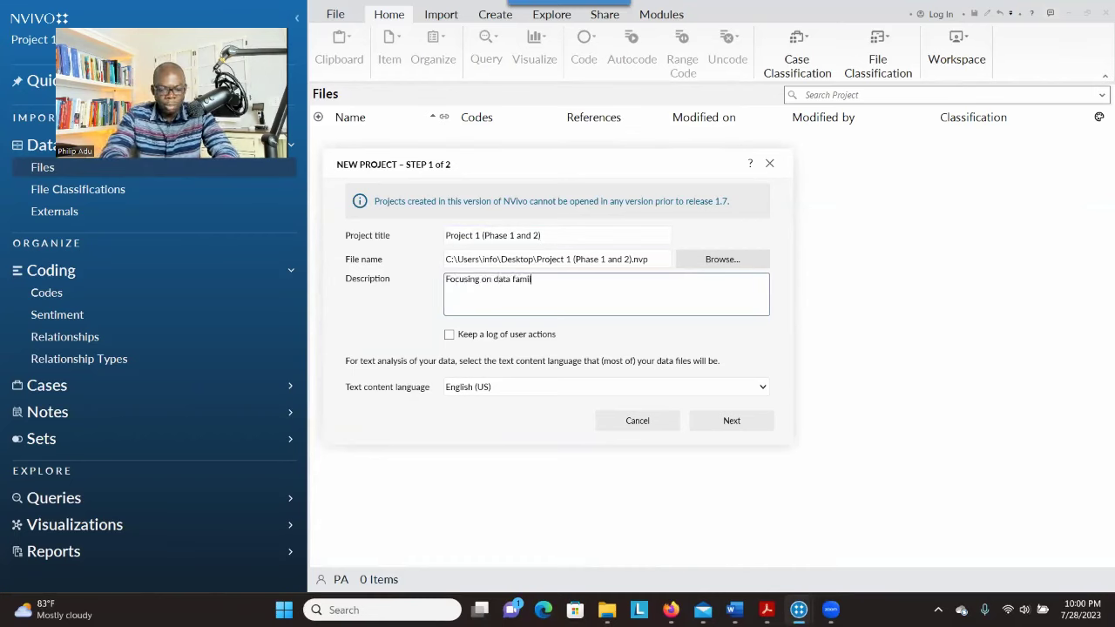
text(iarization and )
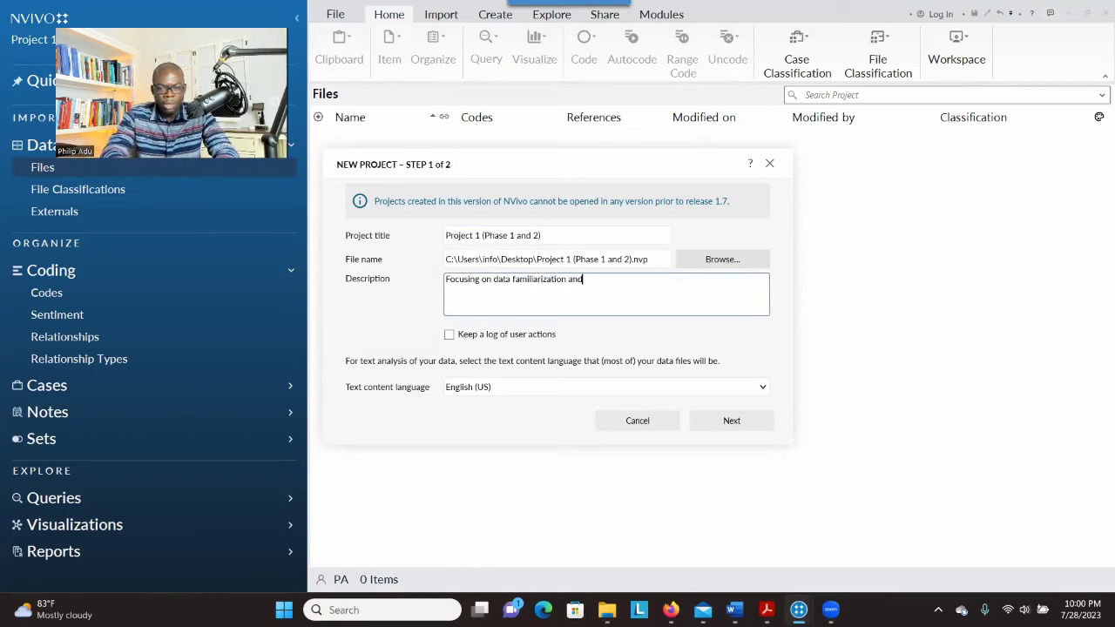
text(development of inint)
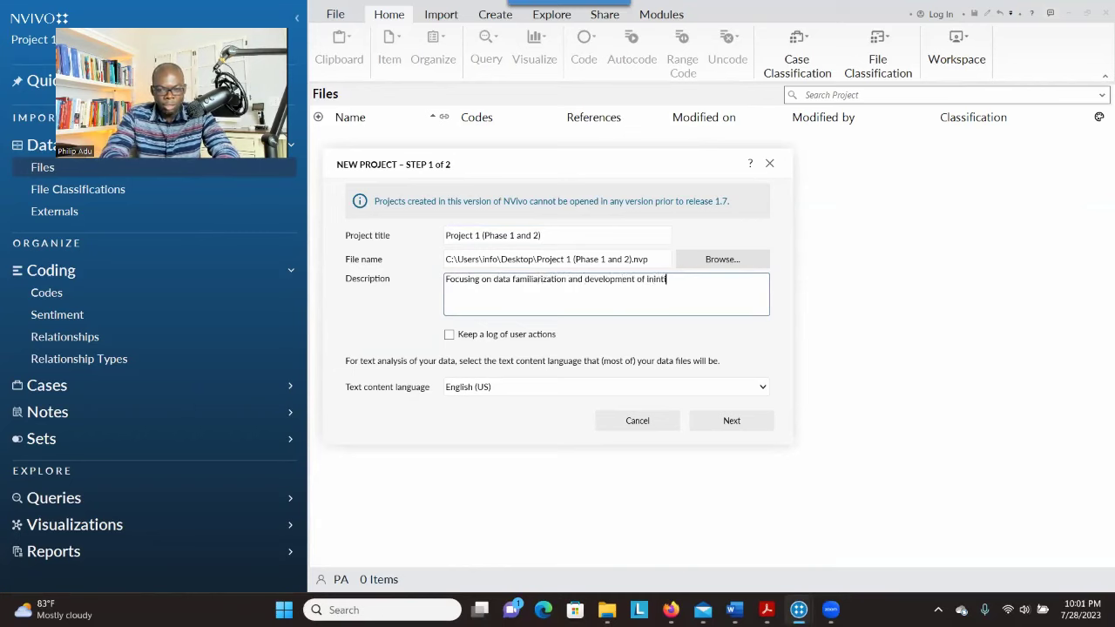
key(BackSpace)
text(tial codes)
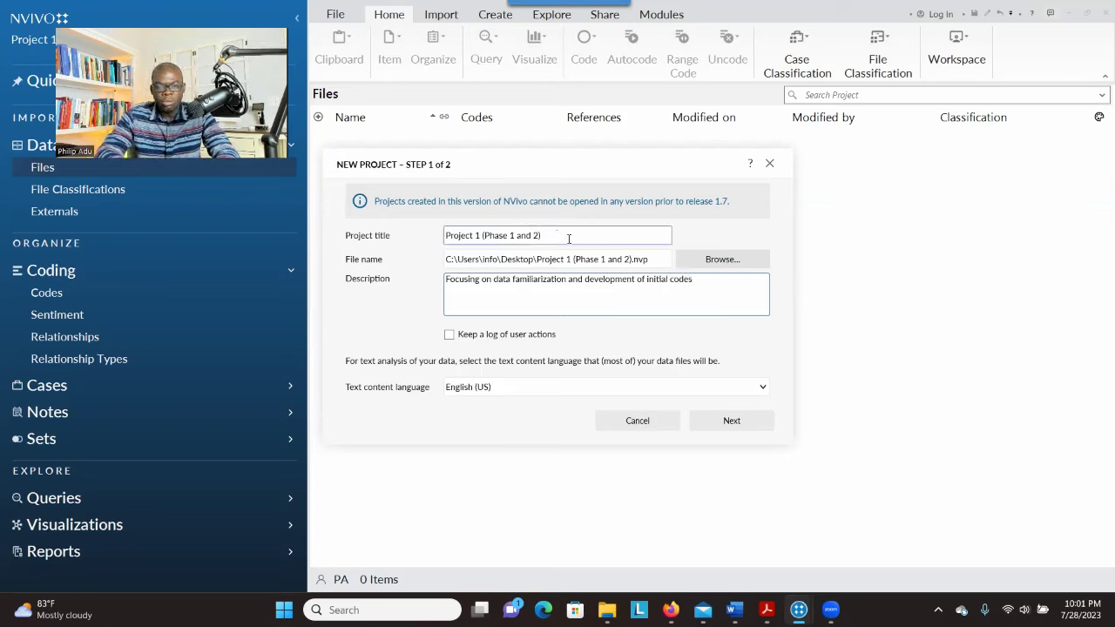
drag(693, 281, 443, 283)
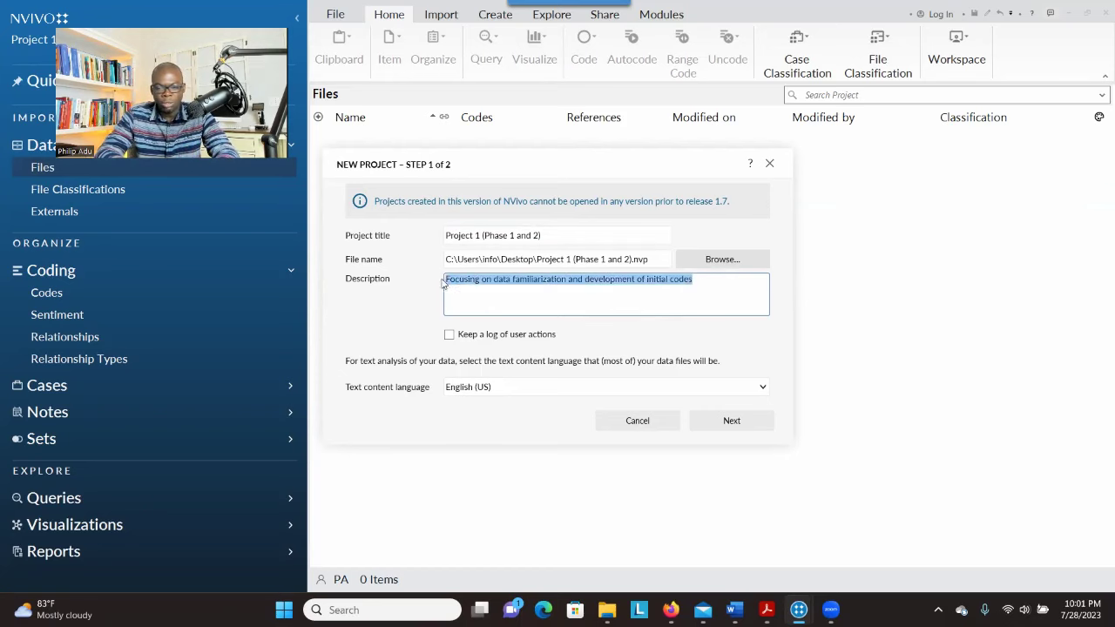
click(740, 421)
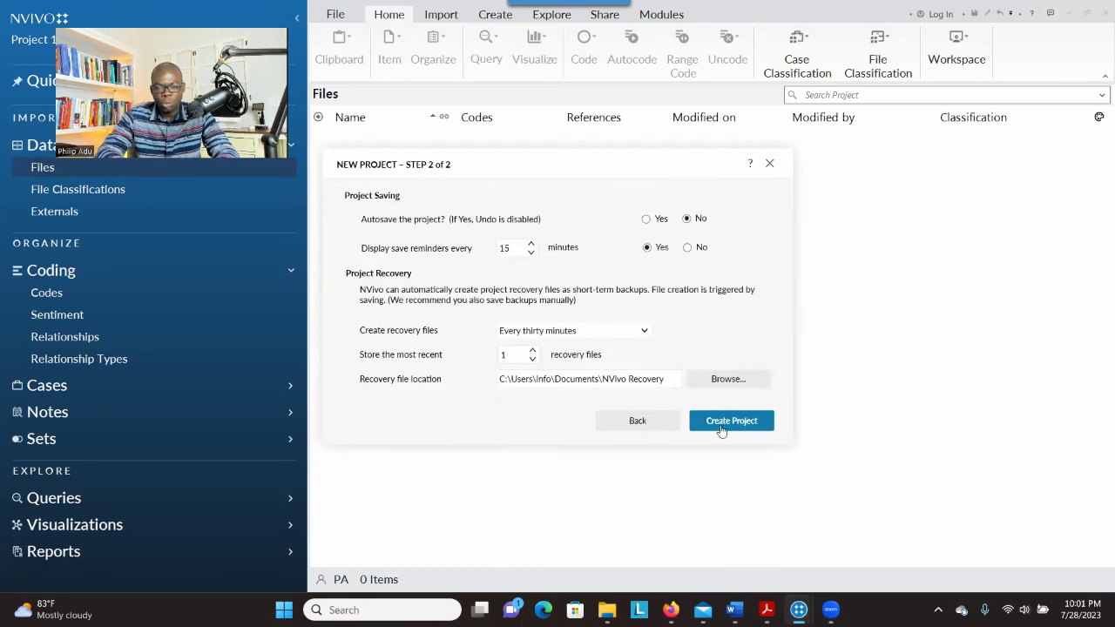
click(768, 164)
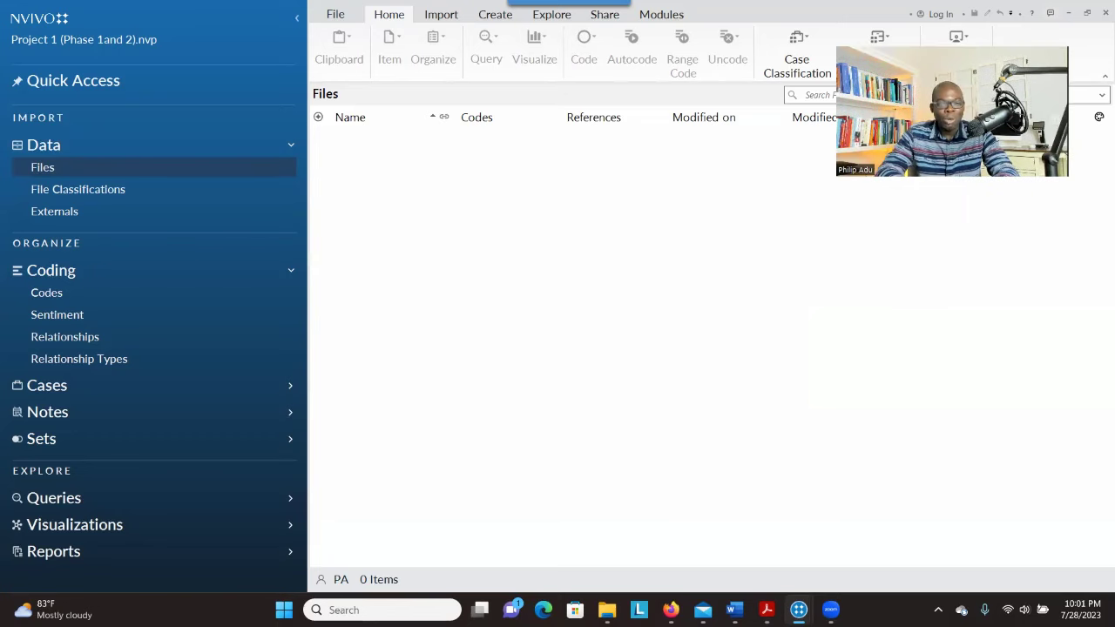
Choose the five Word files P1 to P5 from New folder (2) on the Desktop for import
click(438, 17)
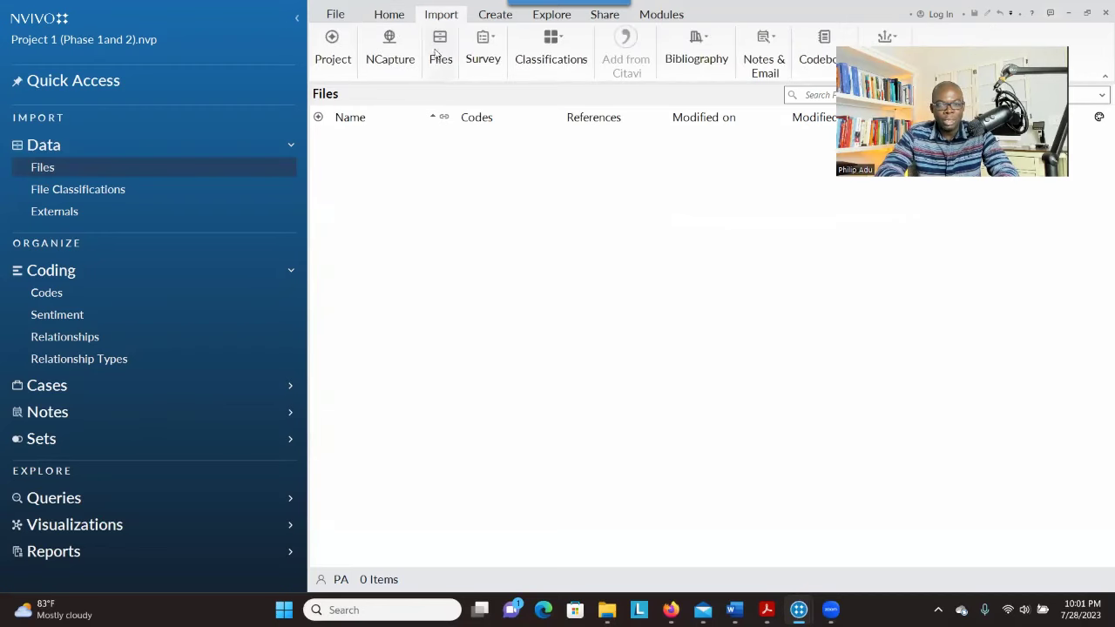
click(442, 58)
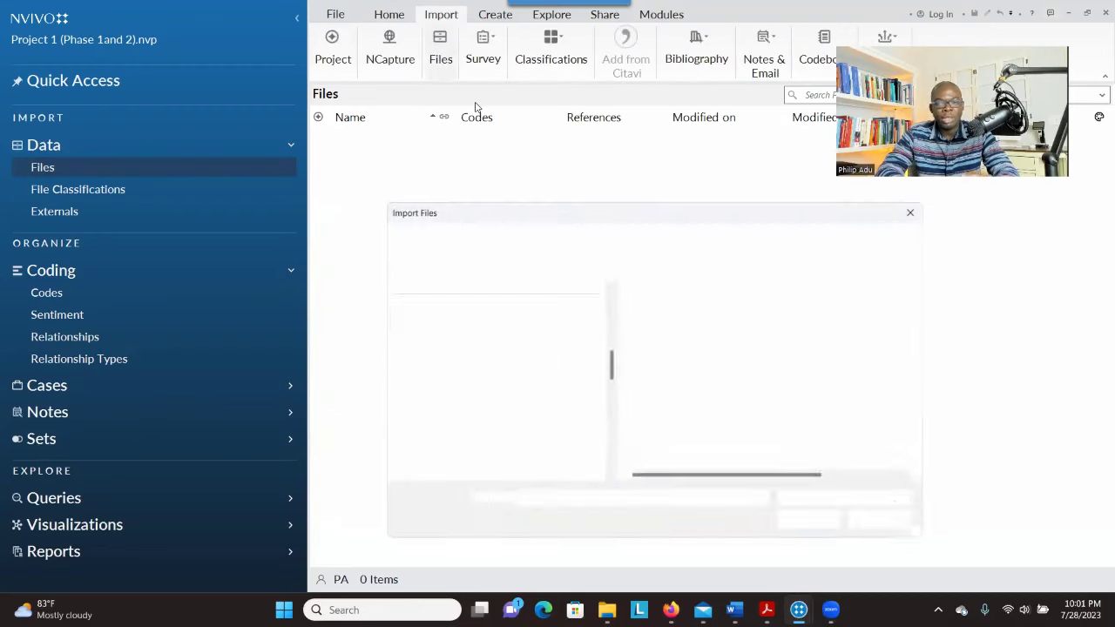
drag(626, 213, 438, 176)
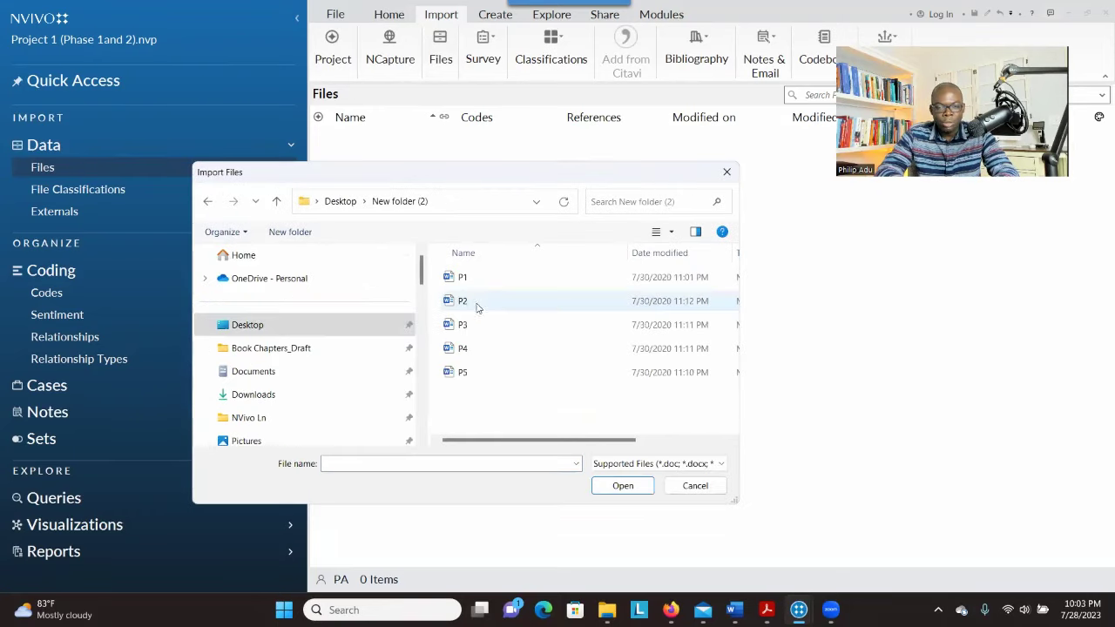
click(470, 279)
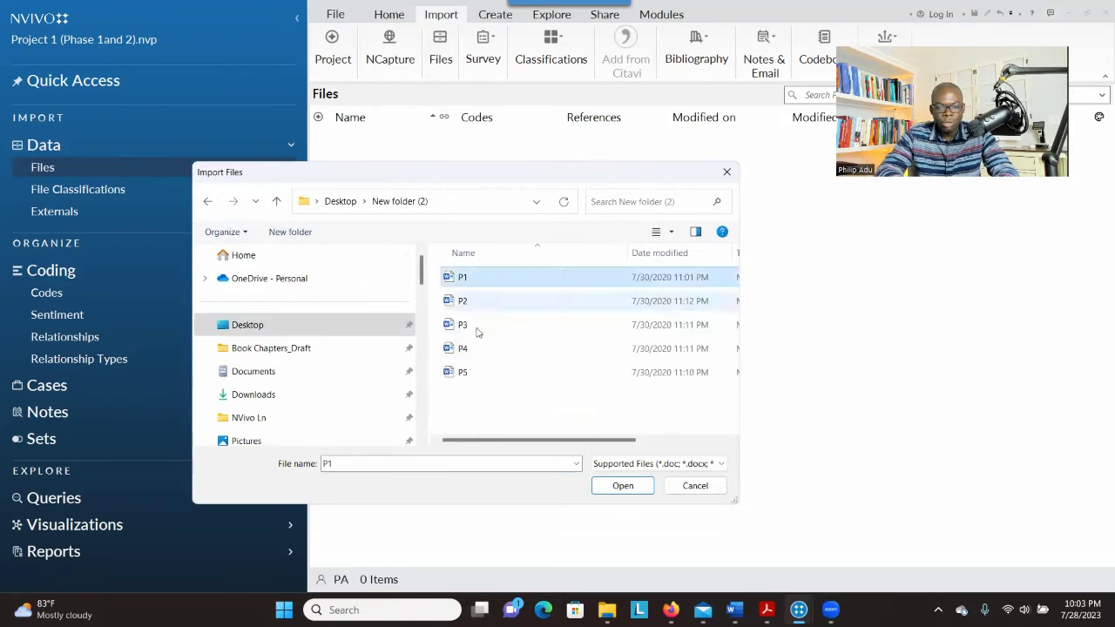
click(480, 373)
click(472, 287)
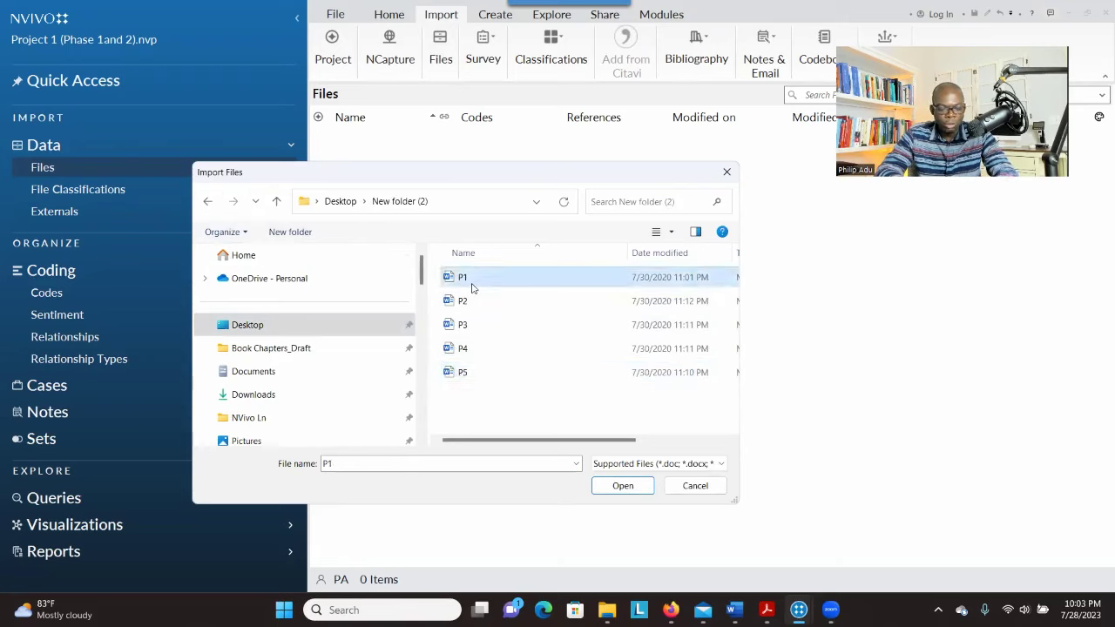
shift+click(482, 372)
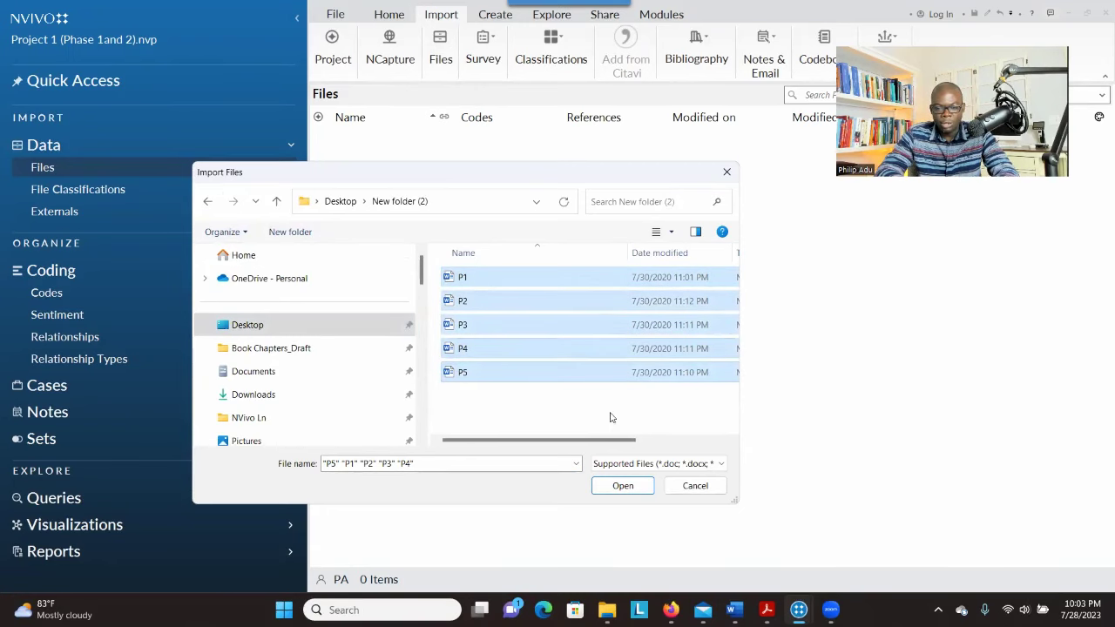
click(620, 487)
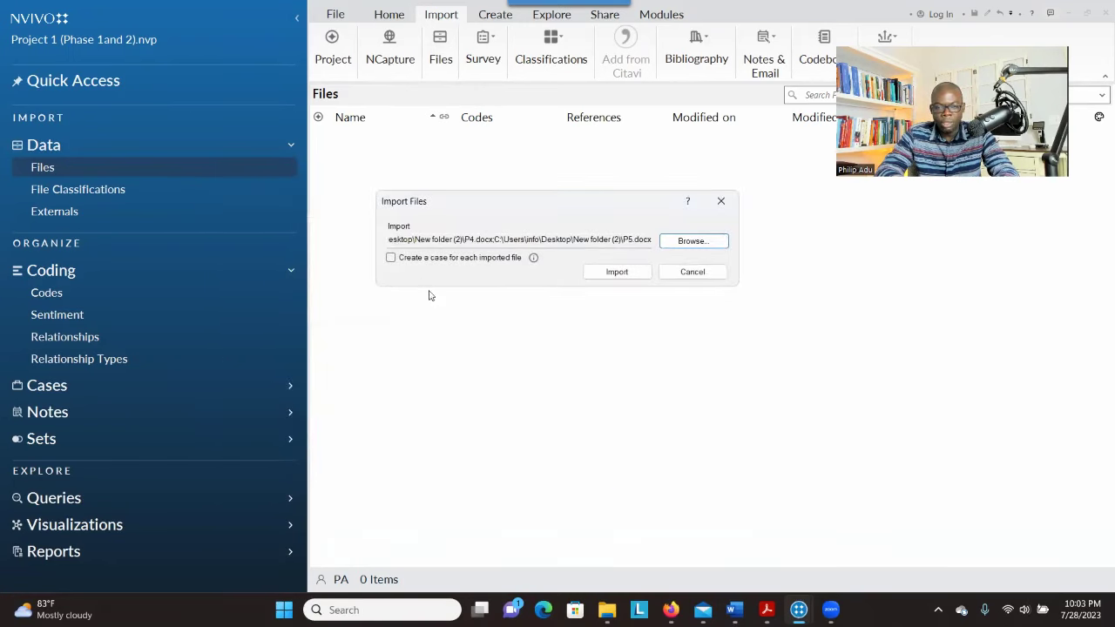
Import the files with a case created for each one, grouped in a new classification named Participants
click(391, 259)
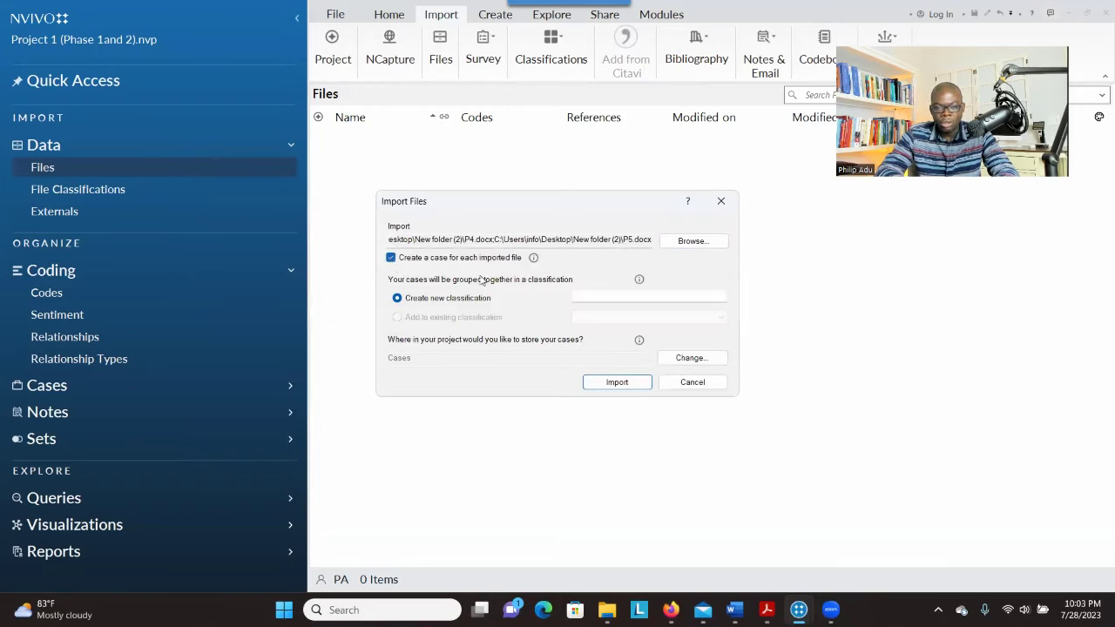
click(595, 298)
text(Participants)
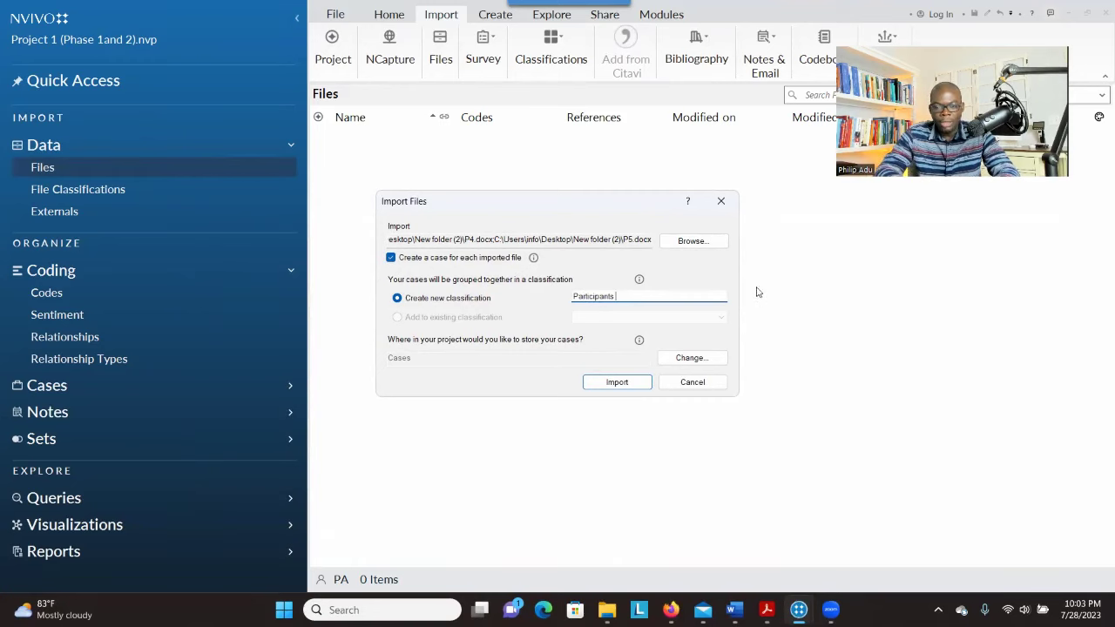
click(626, 383)
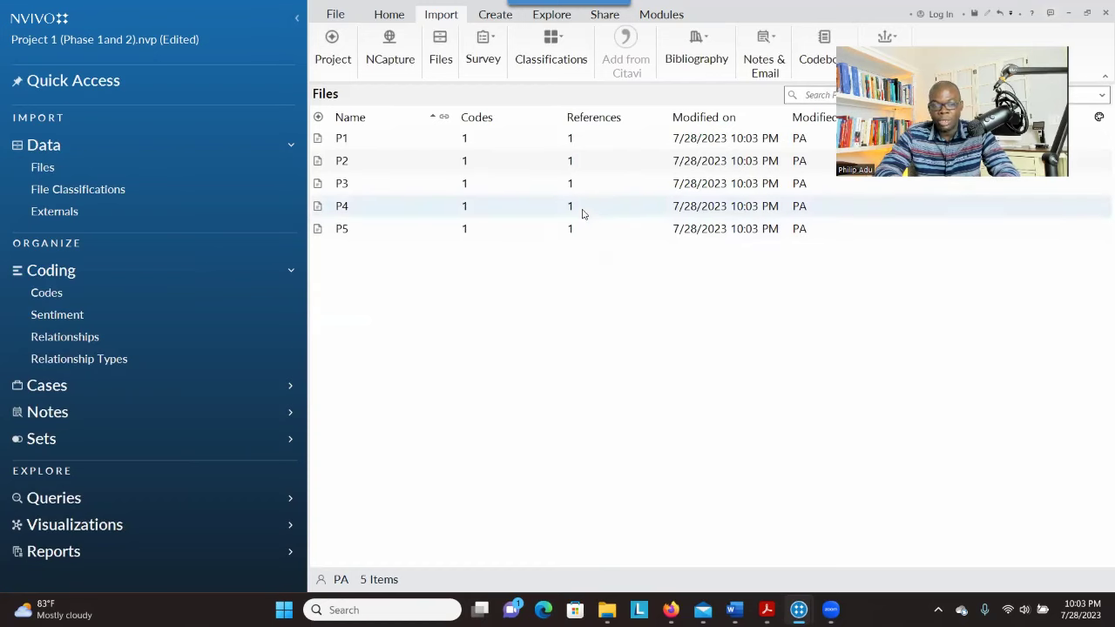
Open file P1 and annotate the answer about becoming interested in medicine with "I think this what is going on ........"
click(377, 136)
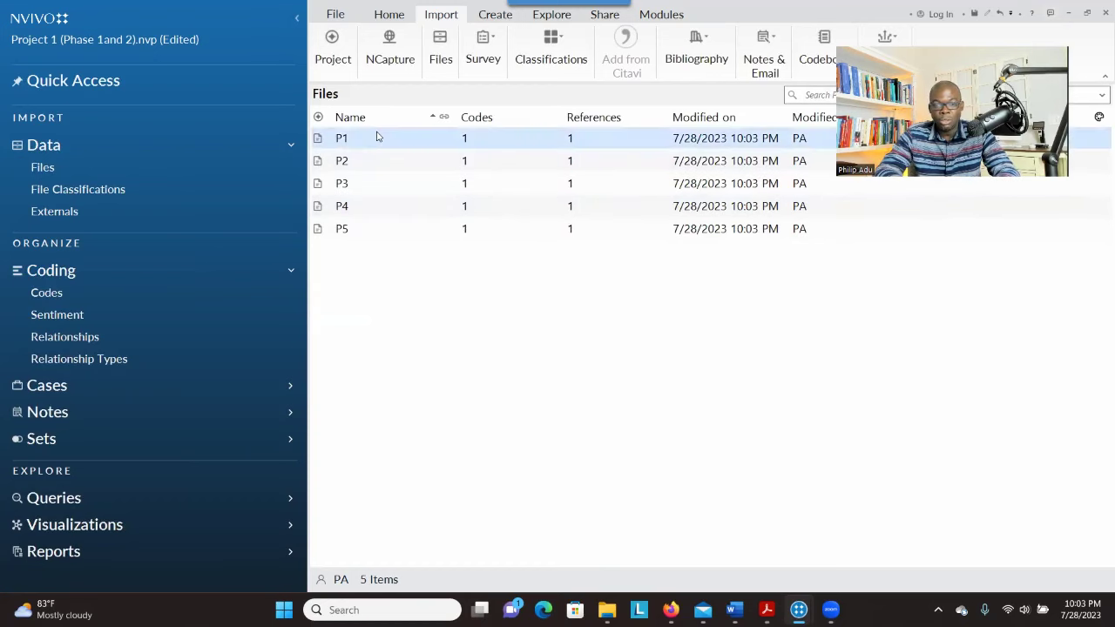
double_click(377, 136)
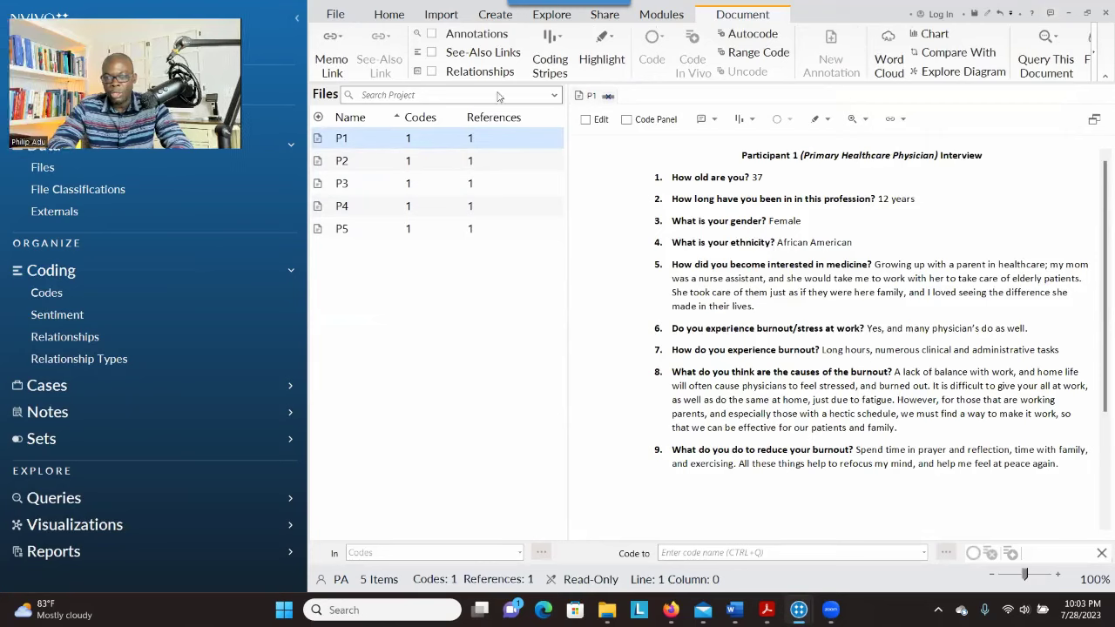
drag(875, 264, 754, 307)
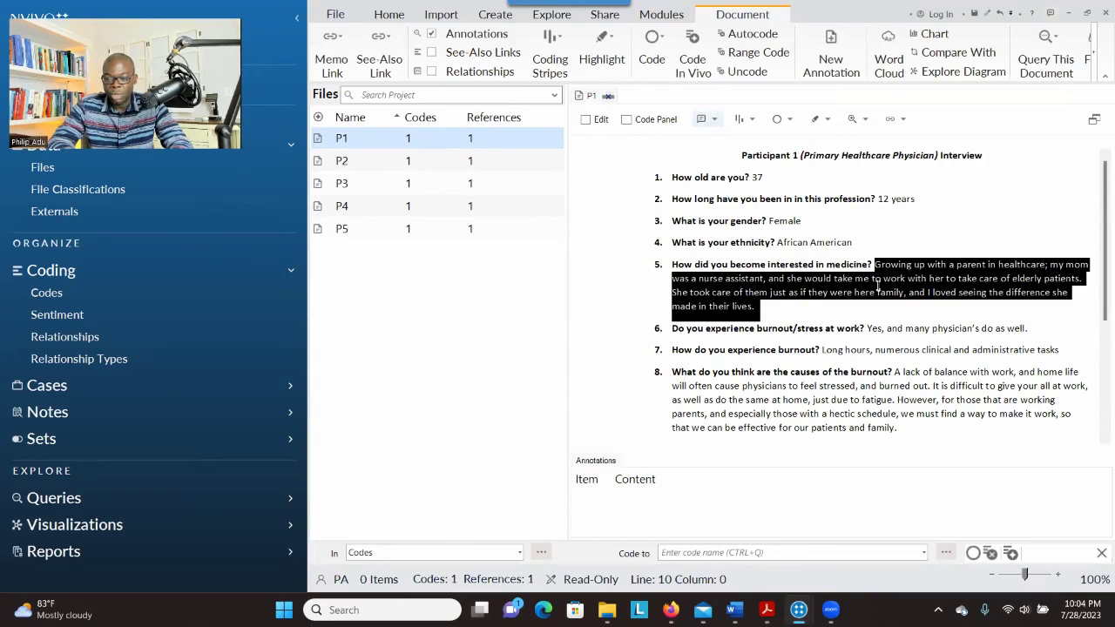
right_click(812, 283)
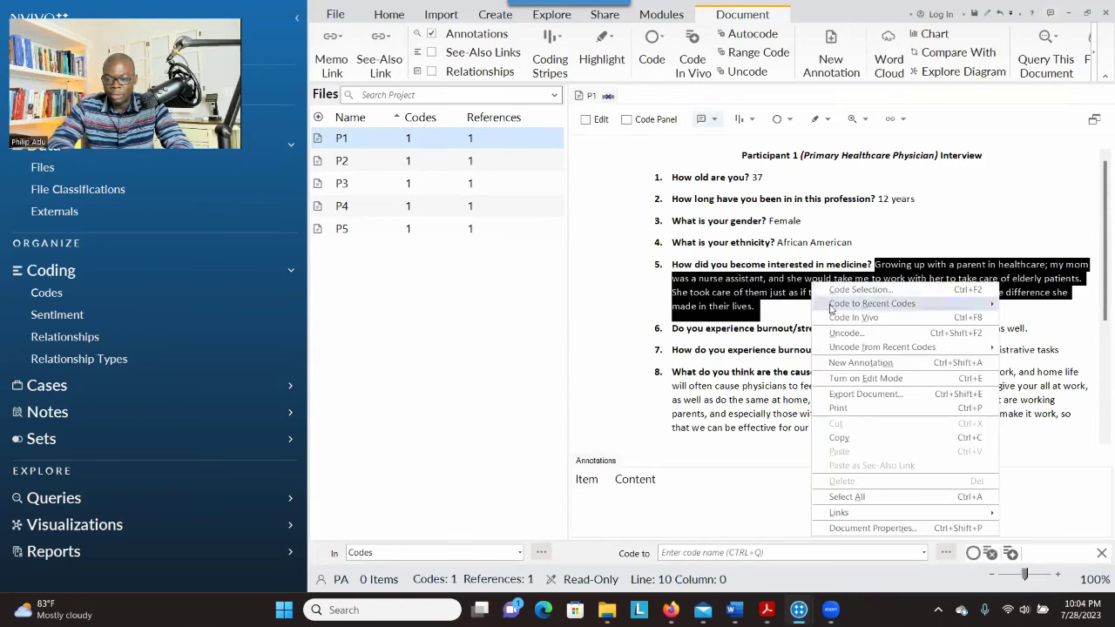
click(878, 364)
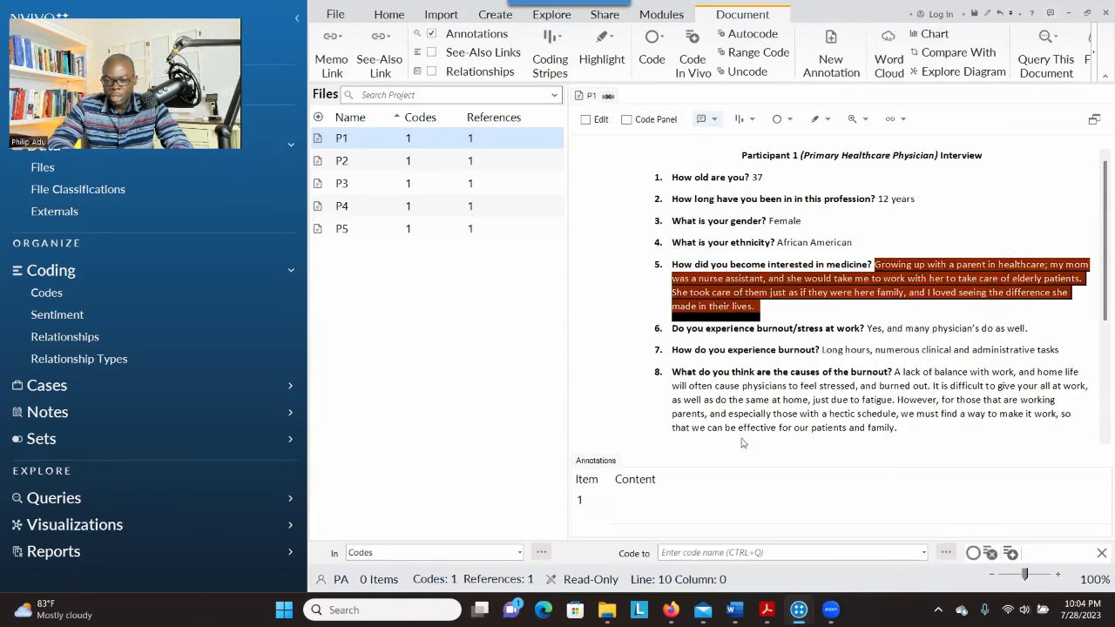
text(tht)
text(ink soluti)
key(ctrl+BackSpace)
text(this what is going on ........)
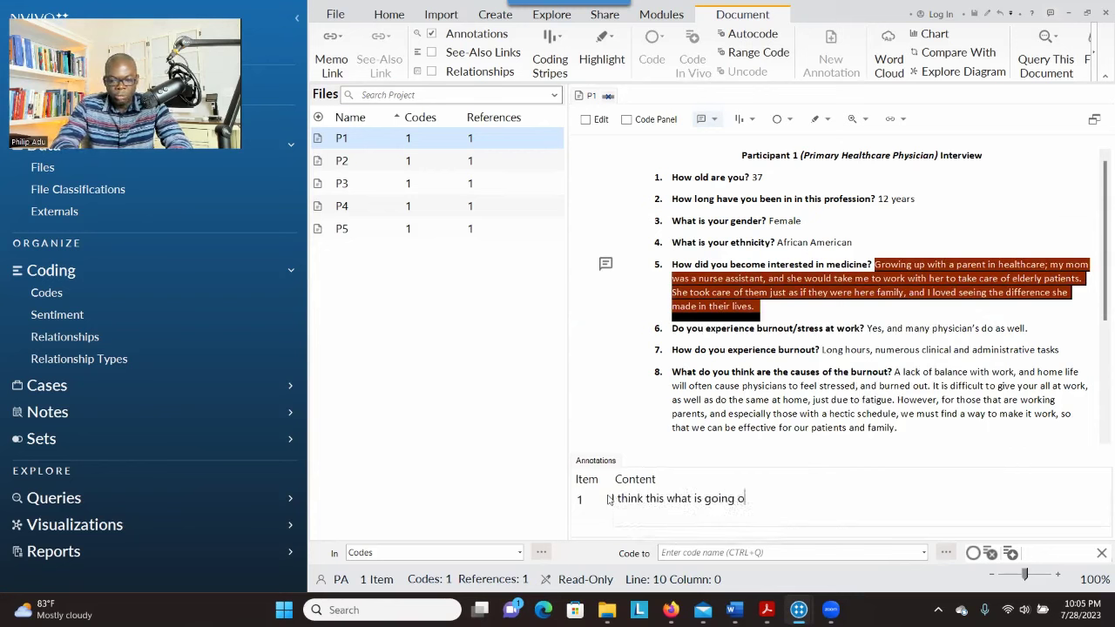
Annotate P1's answer about experiencing burnout at work, "Yes, and many physician's do as well.", with the placeholder text "thtododow"
click(868, 331)
drag(868, 332, 1027, 330)
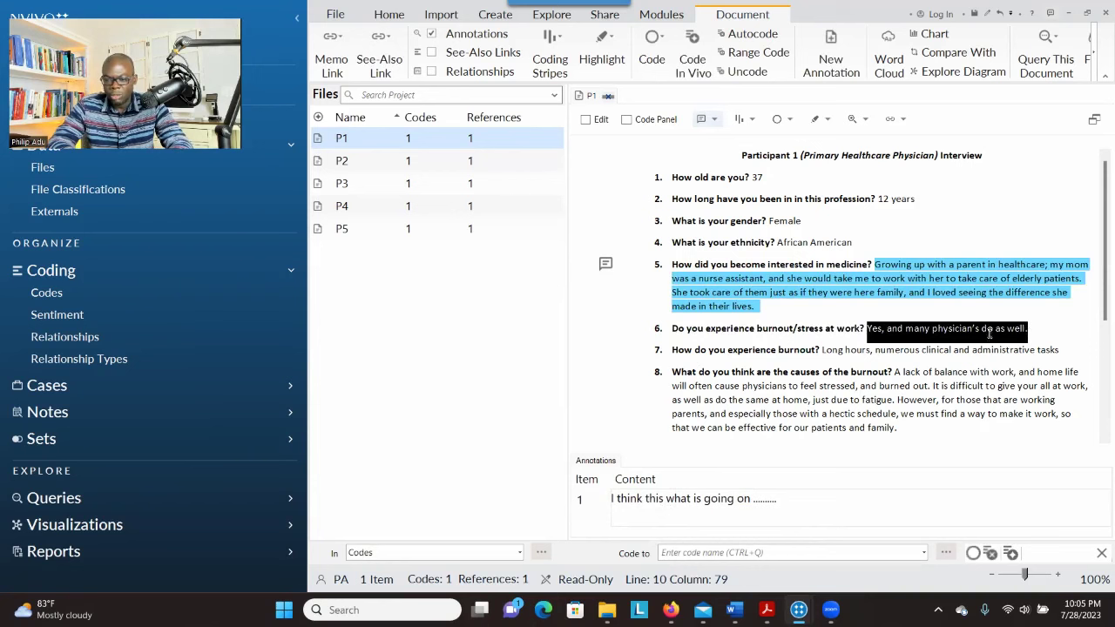
click(917, 328)
drag(868, 328, 1027, 329)
right_click(943, 324)
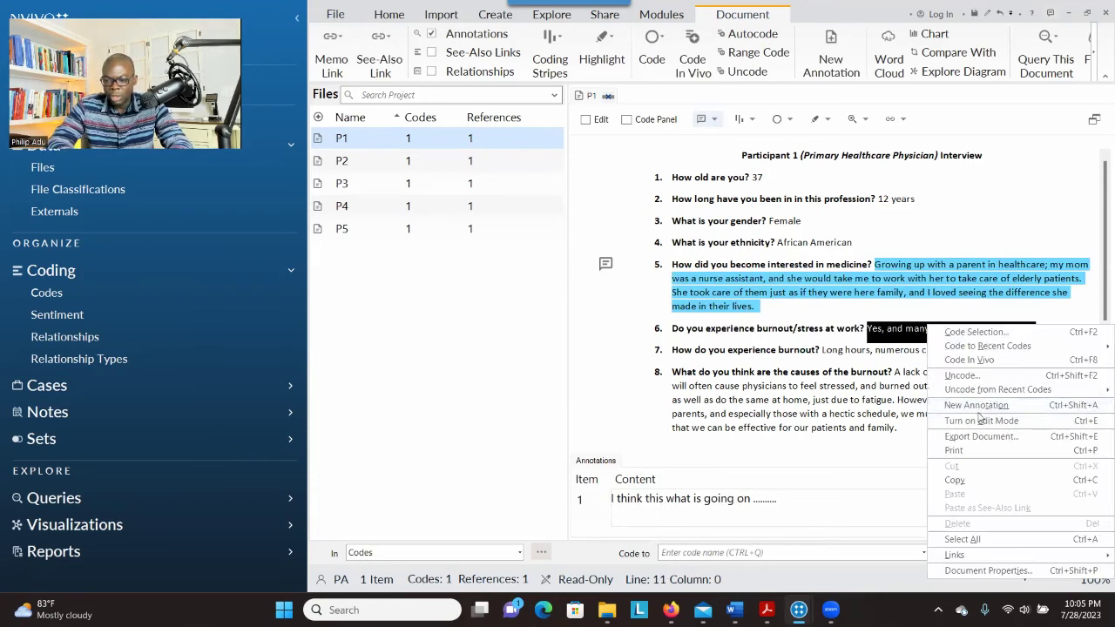
click(984, 406)
click(667, 503)
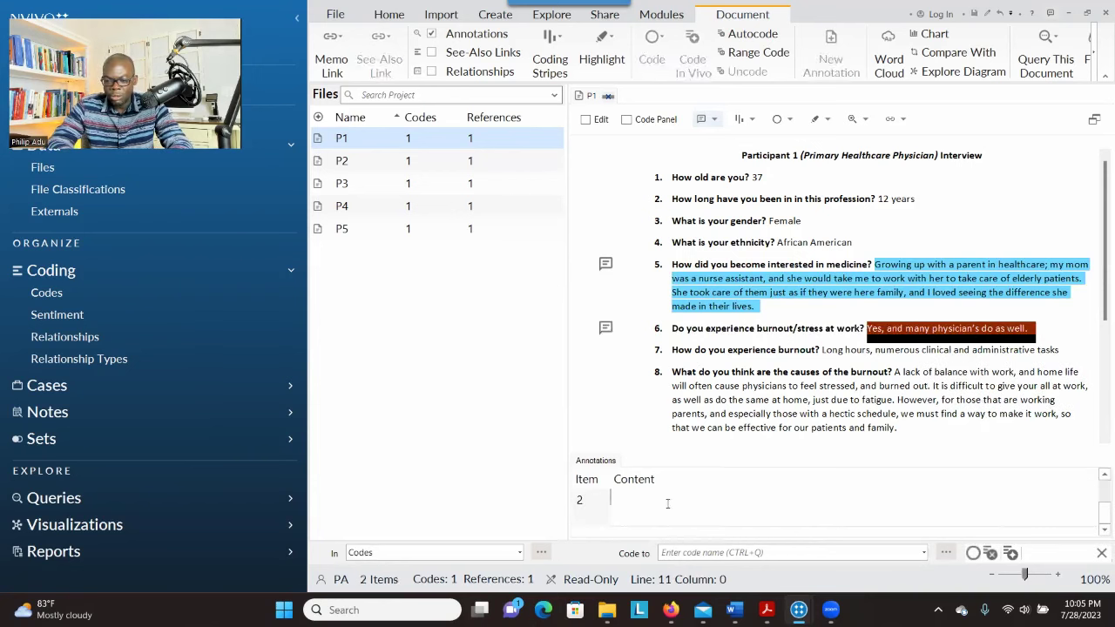
text(tht)
text(se)
key(BackSpace)
key(BackSpace)
text(odown)
key(BackSpace)
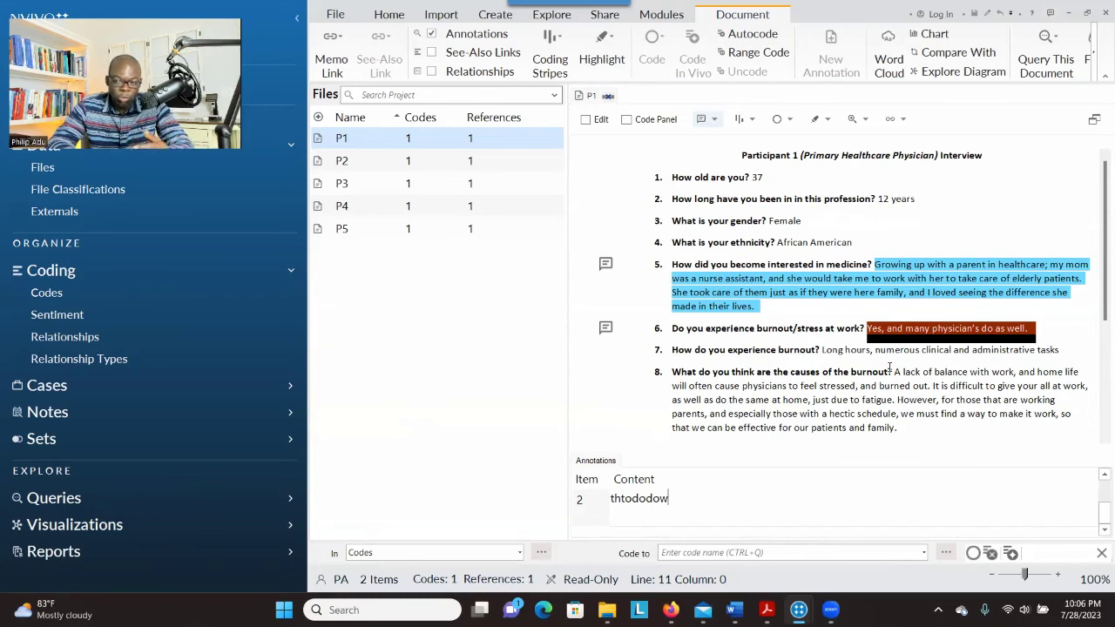
With P1's answer on the causes of burnout selected, link the document to a new memo named "my reflection about P1 information"
drag(897, 372, 919, 396)
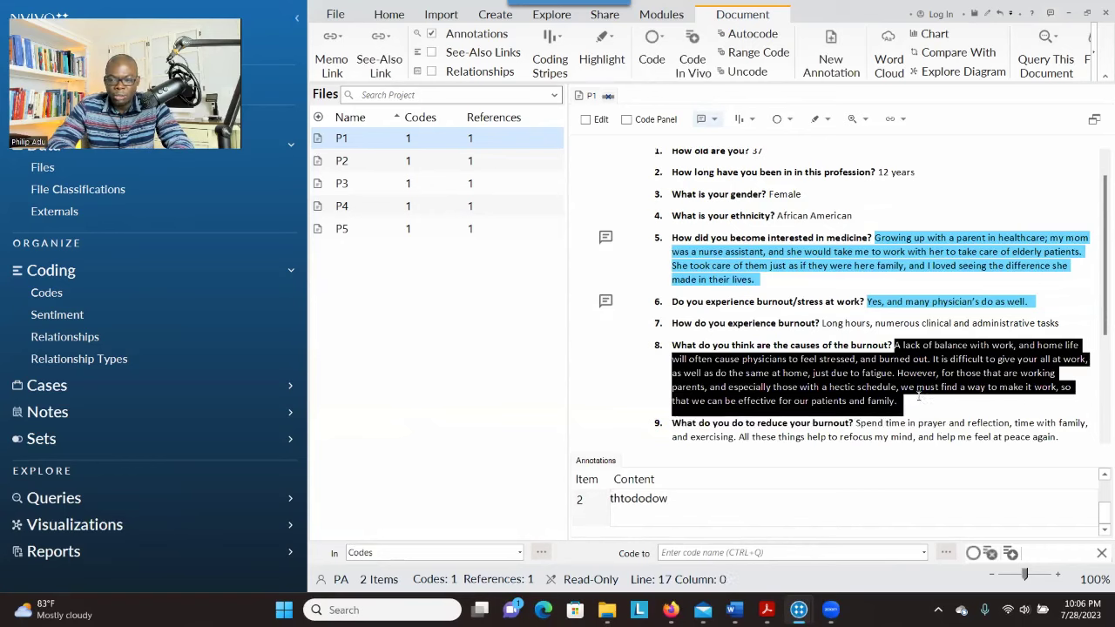
right_click(840, 384)
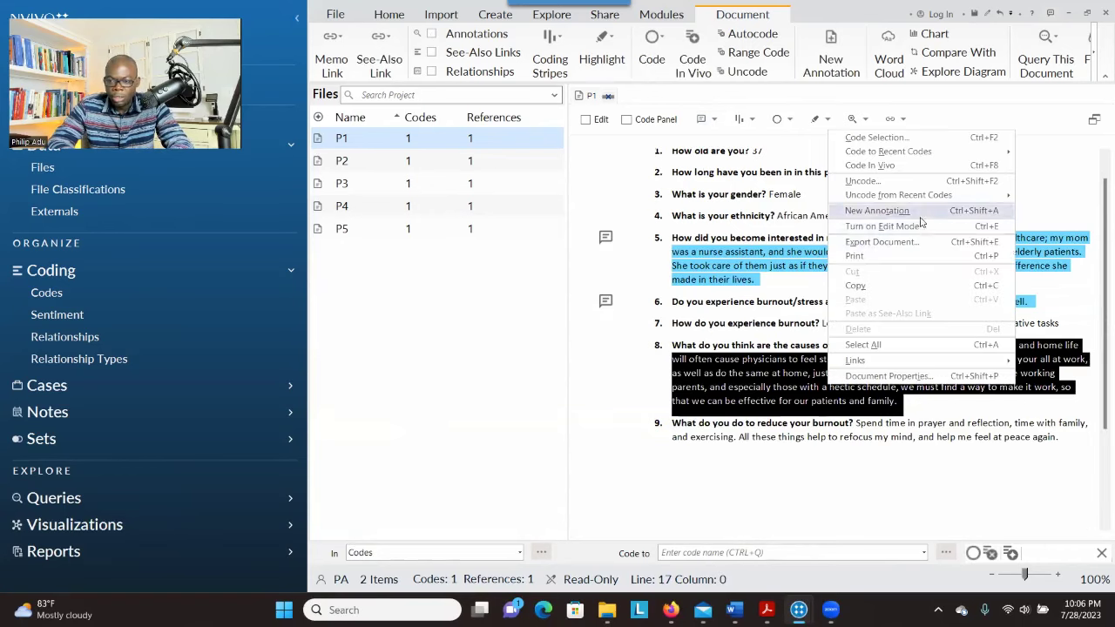
mouse_move(864, 364)
mouse_move(788, 368)
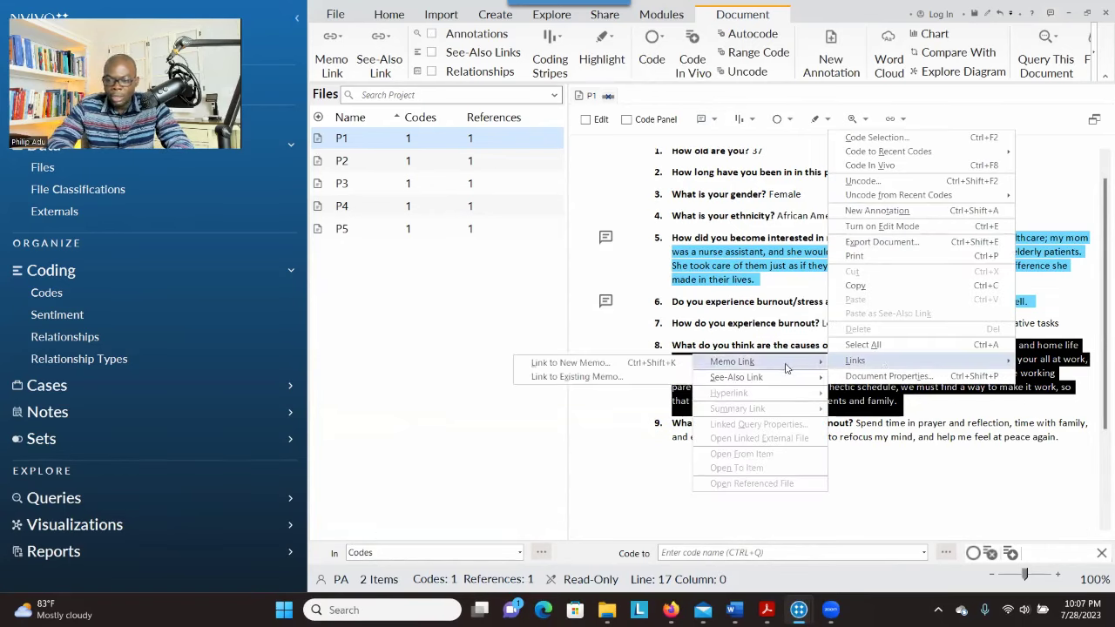
click(589, 364)
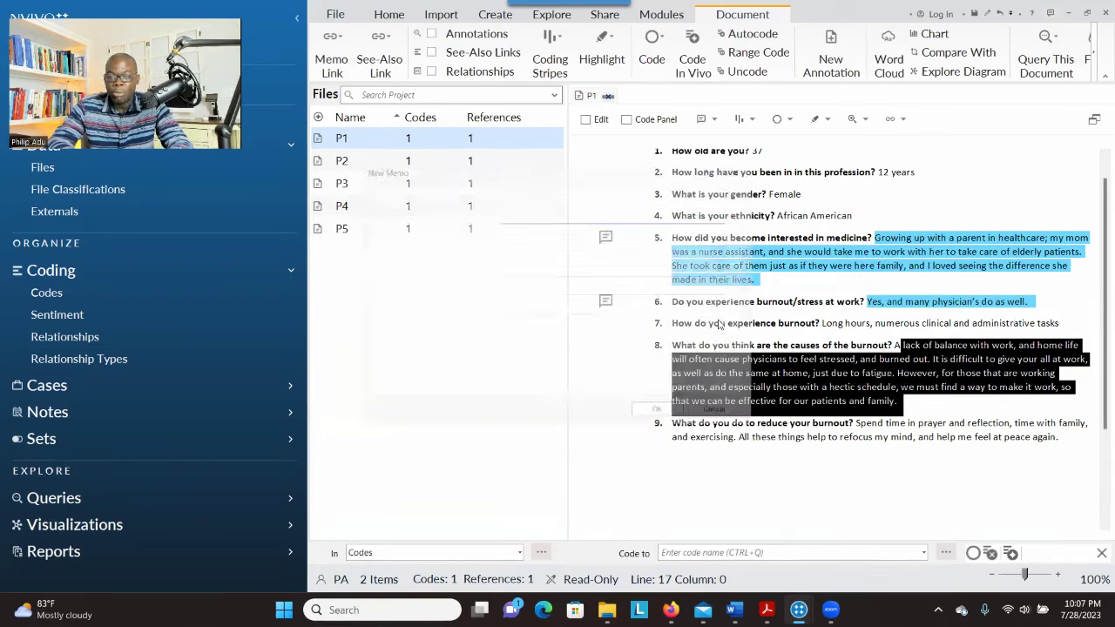
text(my re)
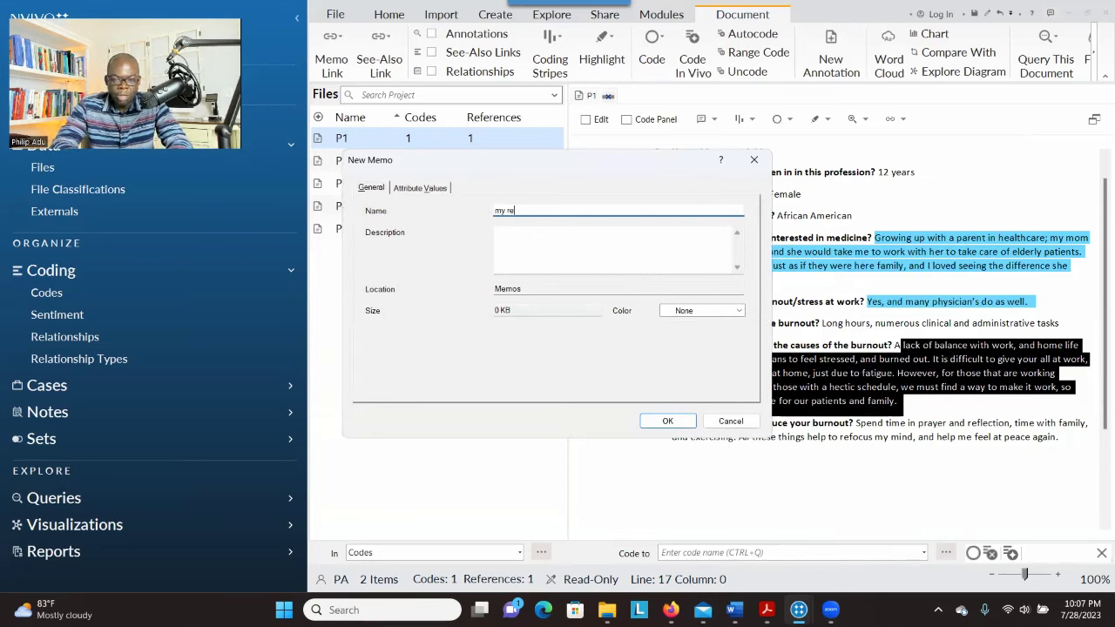
text(flection about P)
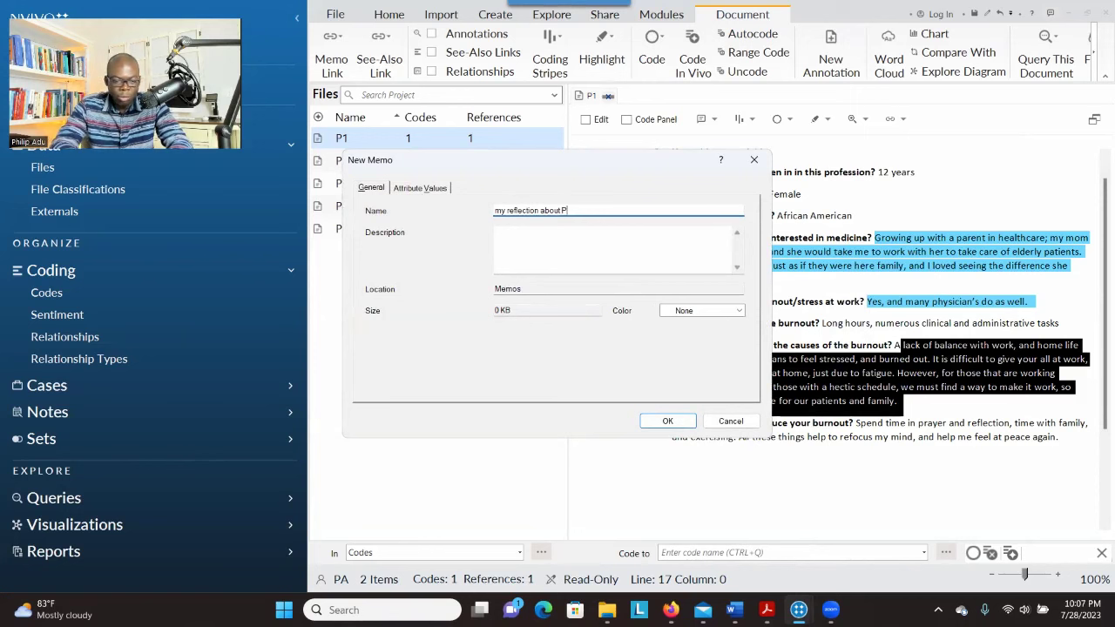
text(1 information)
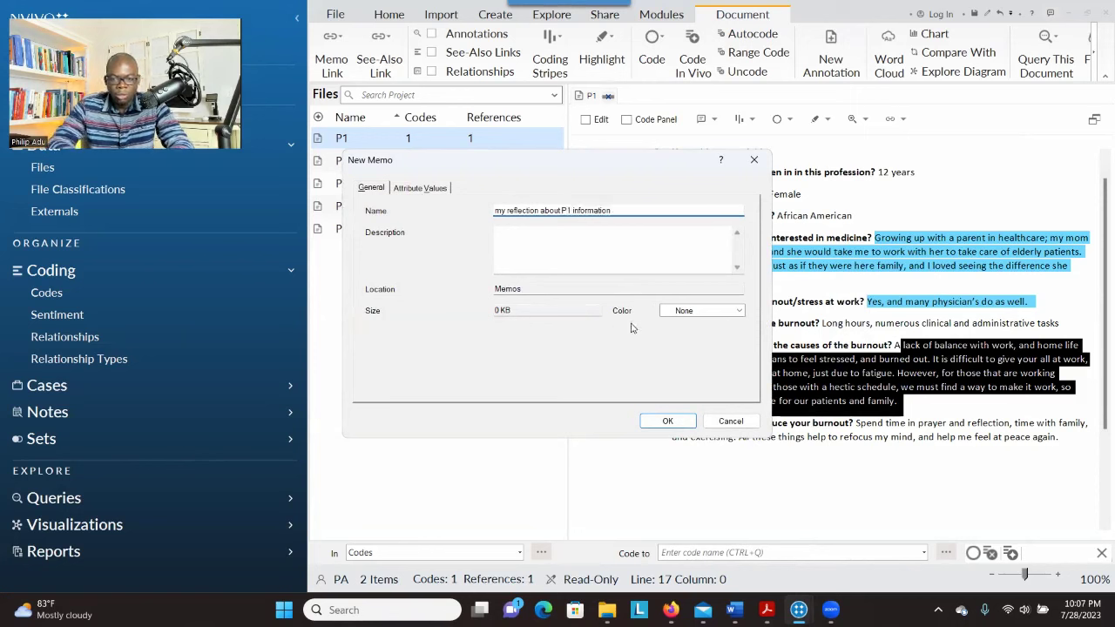
key(Tab)
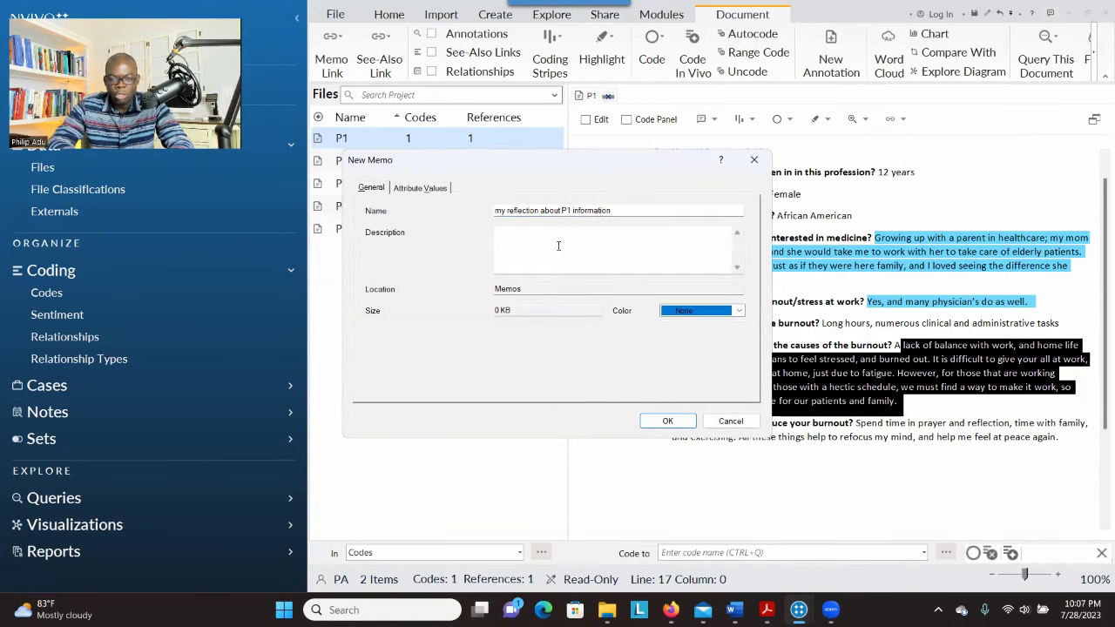
click(669, 422)
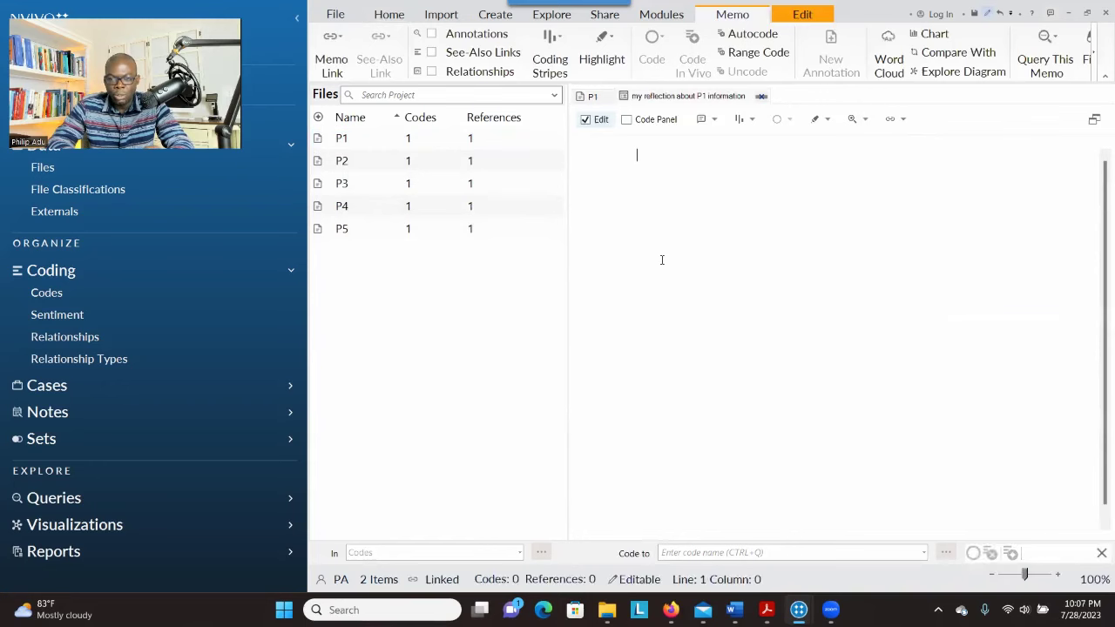
Write a line of placeholder text in the new memo and close it to return to P1
text(nffjjfjfjf)
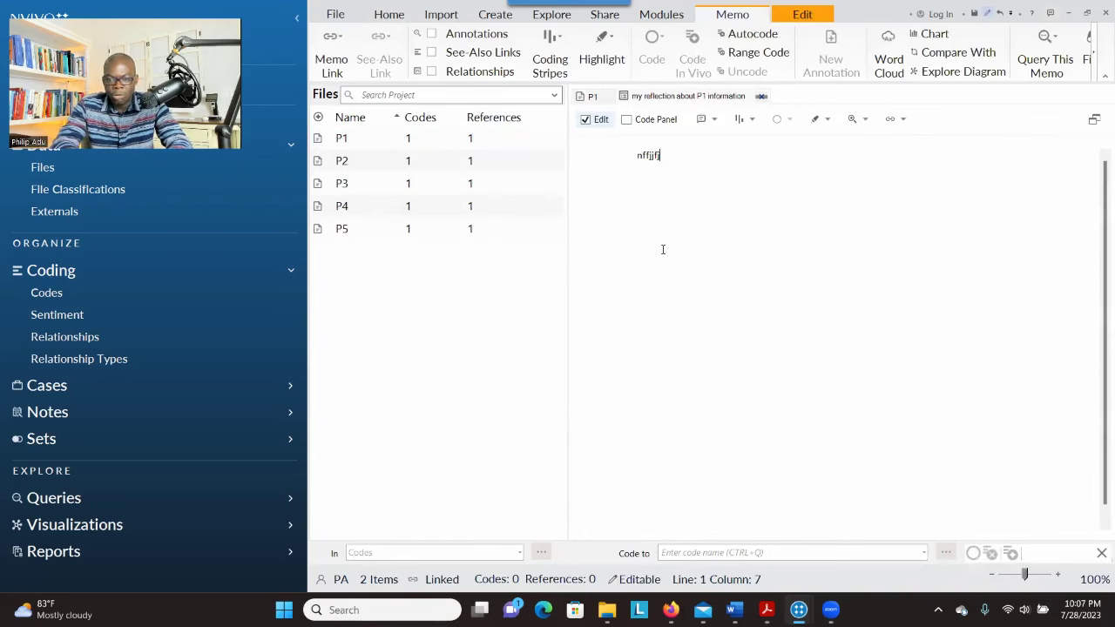
text(jfj)
click(759, 97)
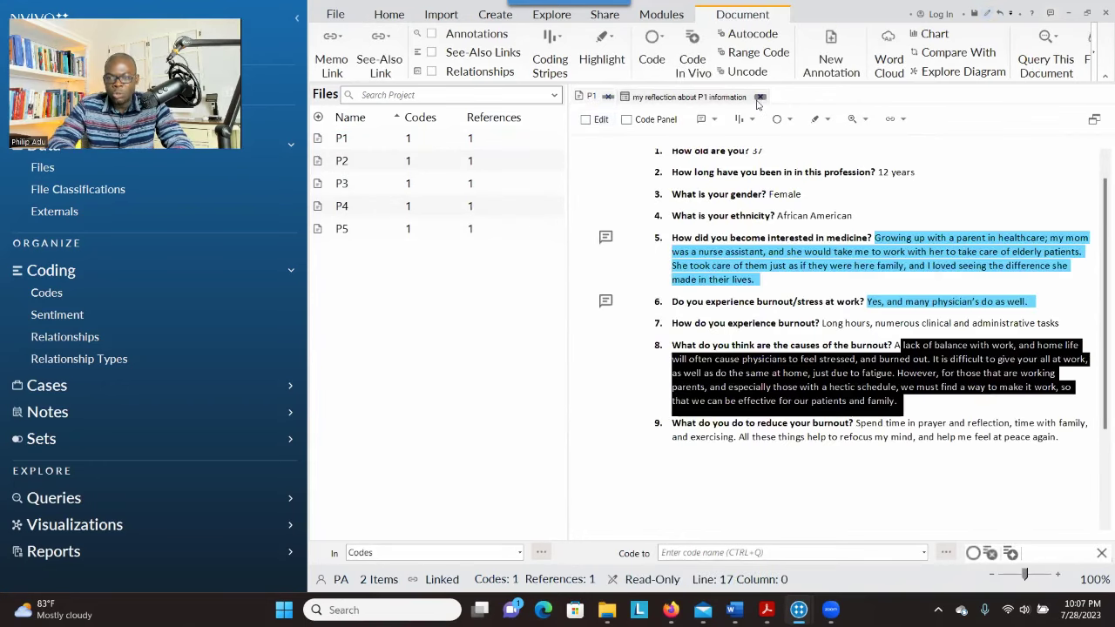
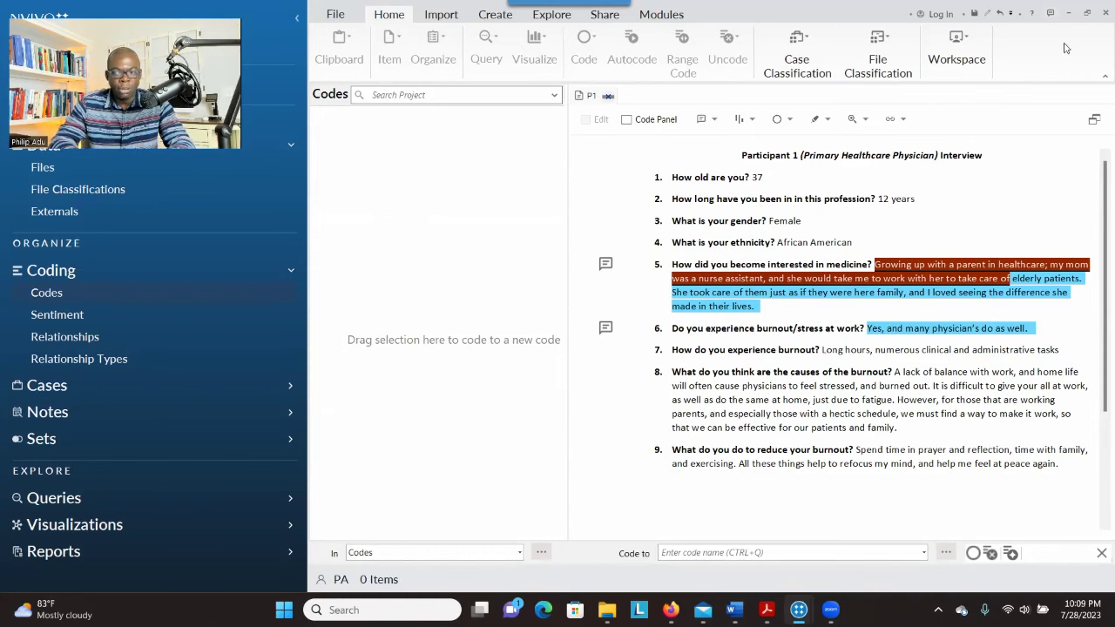
Switch to the already coded Project 1 (Phase1&2) project window and view its files and codes
click(1070, 14)
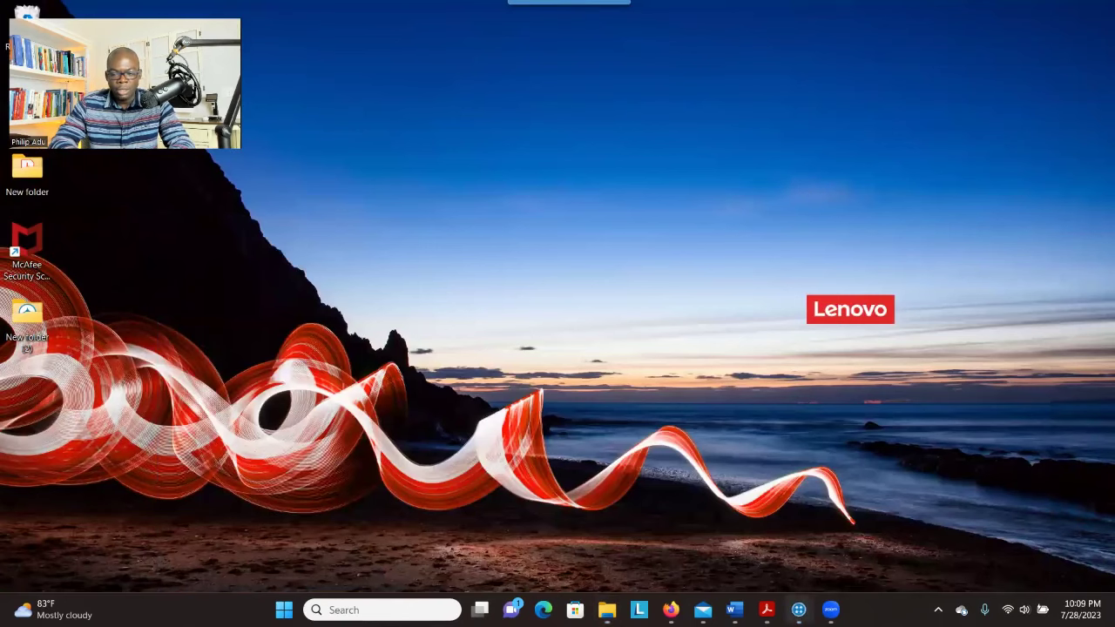
mouse_move(798, 611)
click(849, 539)
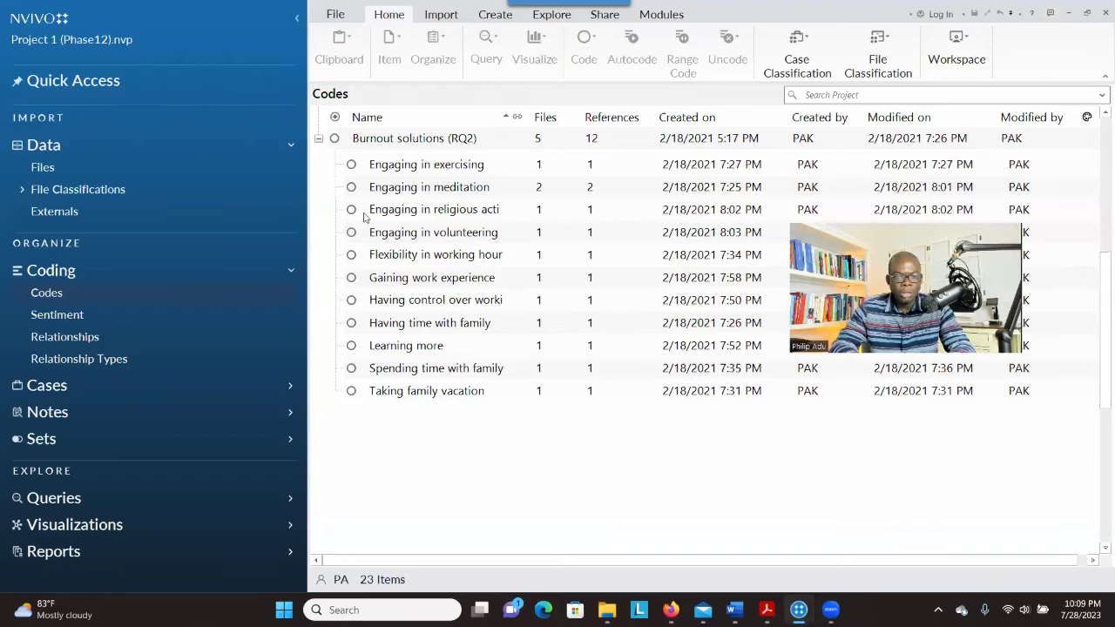
click(116, 165)
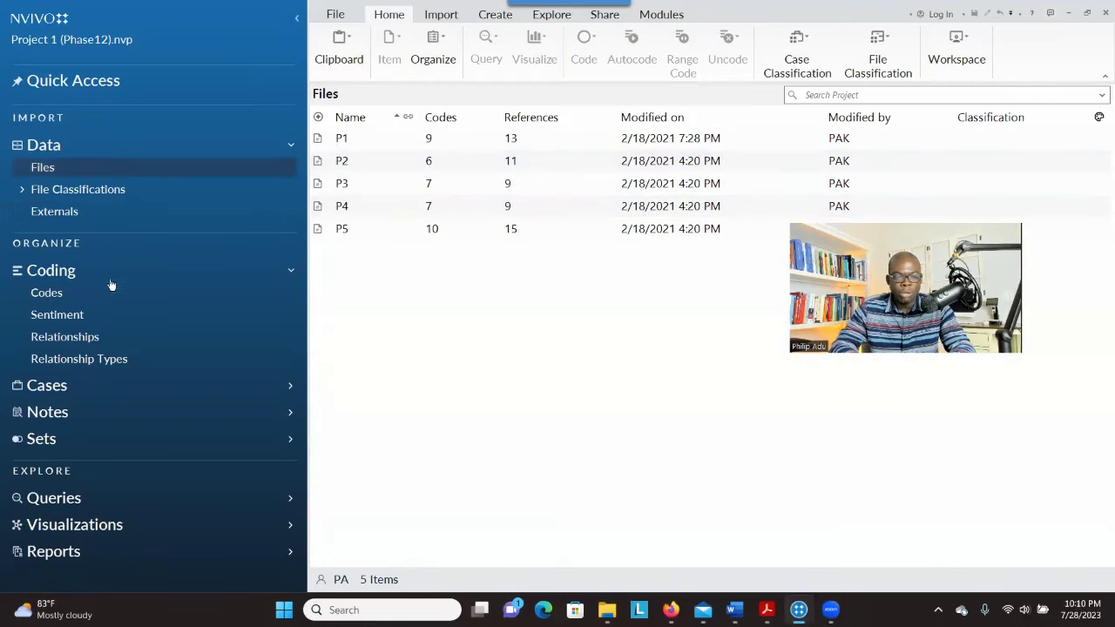
click(80, 294)
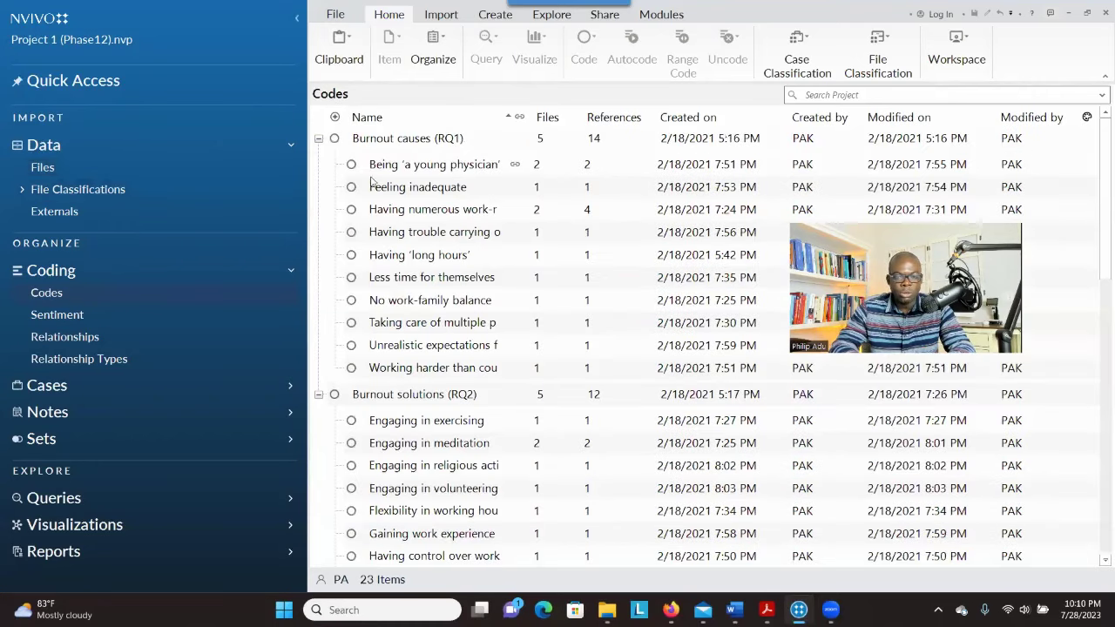
Collapse both code groups and review the codes under Burnout causes (RQ1) and Burnout solutions (RQ2), leaving only Burnout causes expanded
click(319, 138)
click(319, 161)
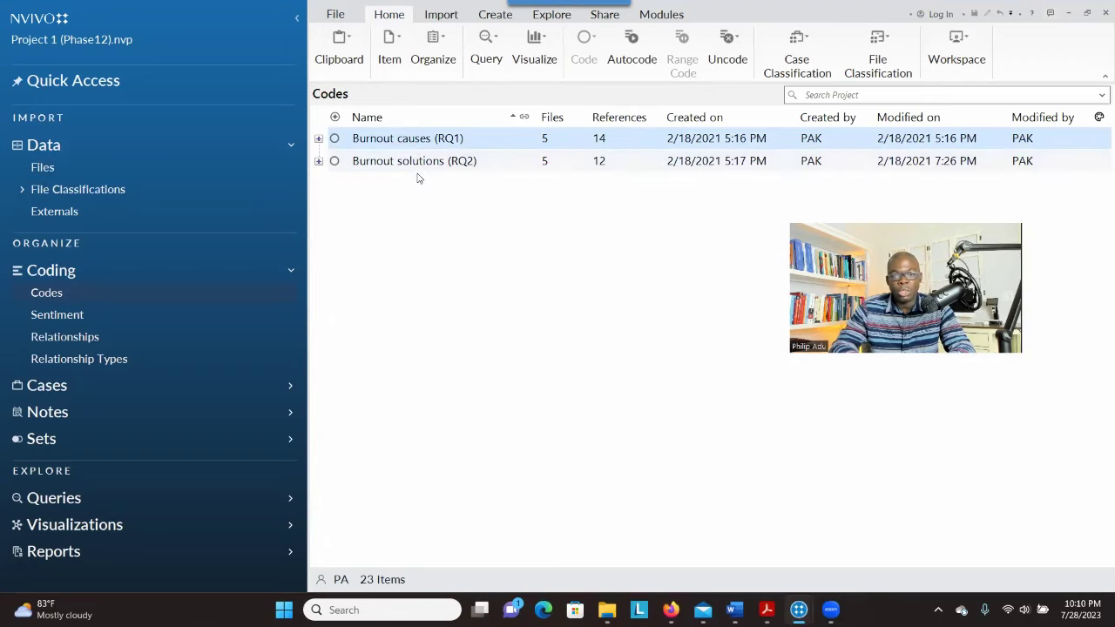
click(318, 138)
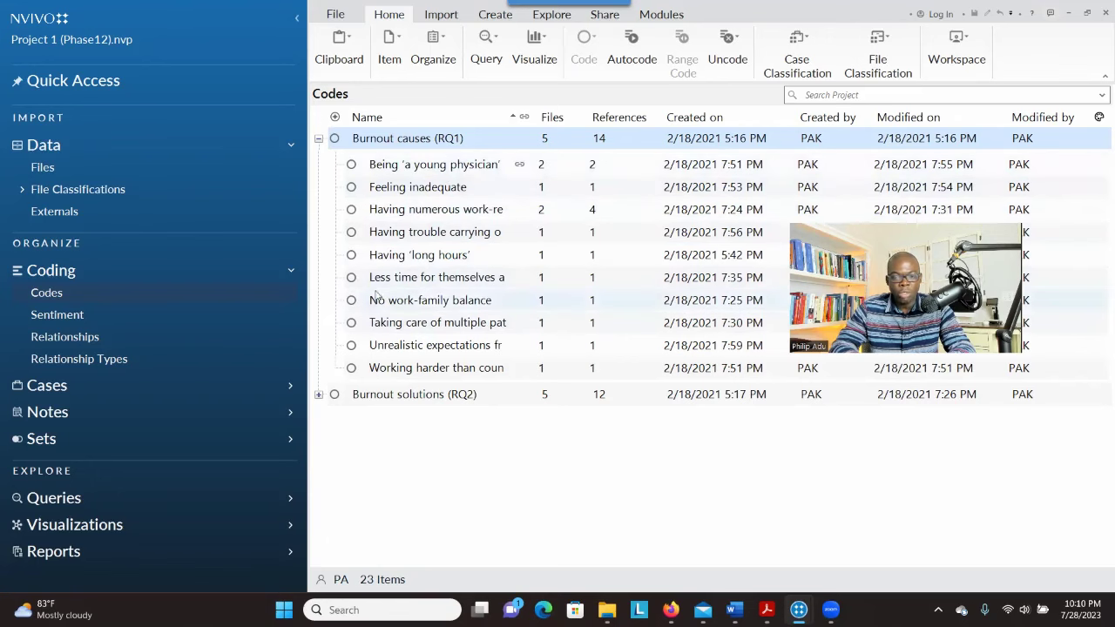
click(318, 394)
click(319, 140)
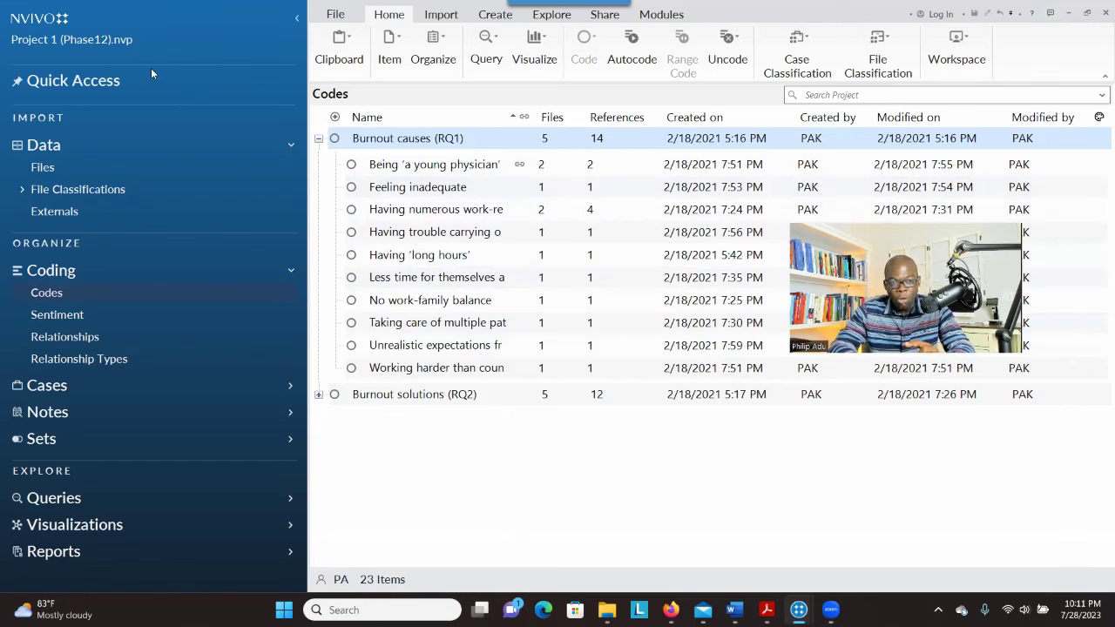
Switch to the Acrobat article on reflexive thematic analysis and read from section 3.2.3, Phase three: generating themes, onward
mouse_move(824, 604)
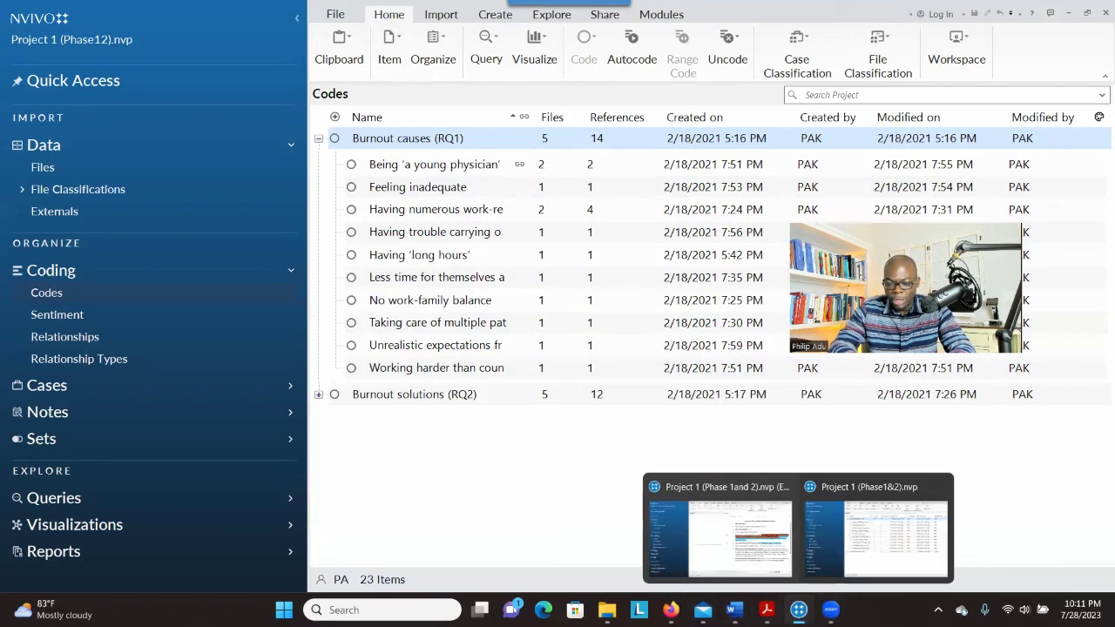
mouse_move(723, 605)
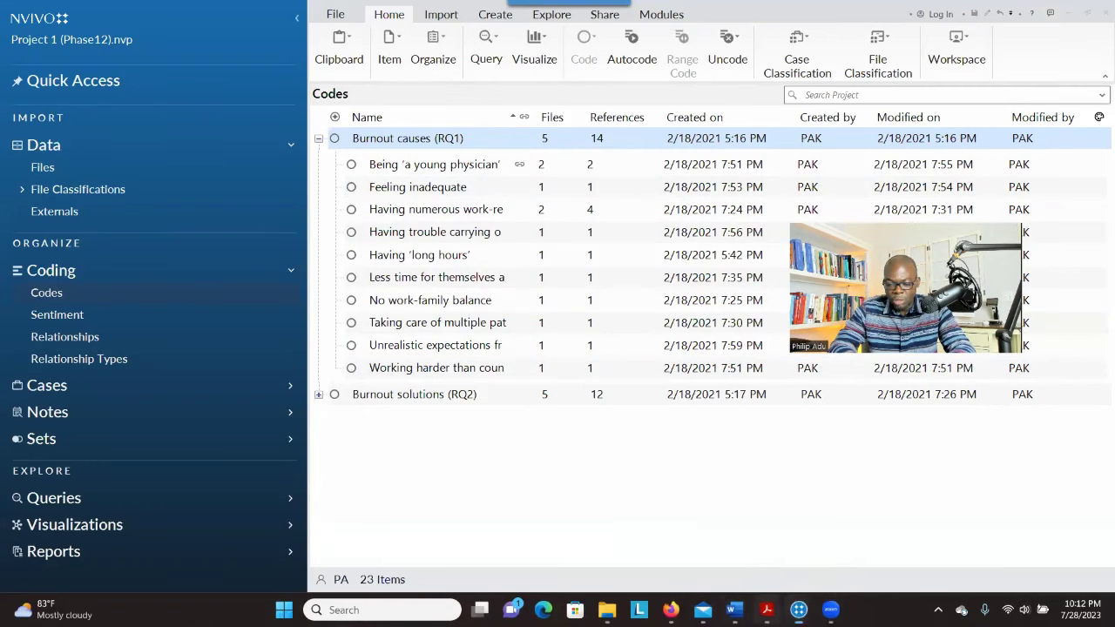
click(766, 610)
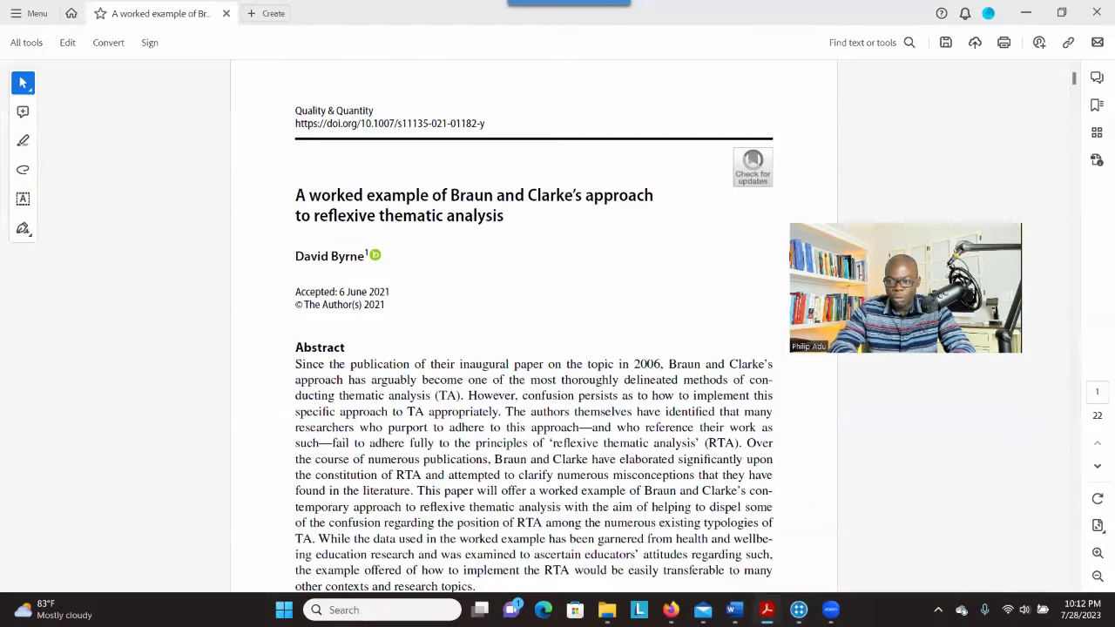
drag(1075, 86, 1084, 114)
drag(1095, 164, 1074, 357)
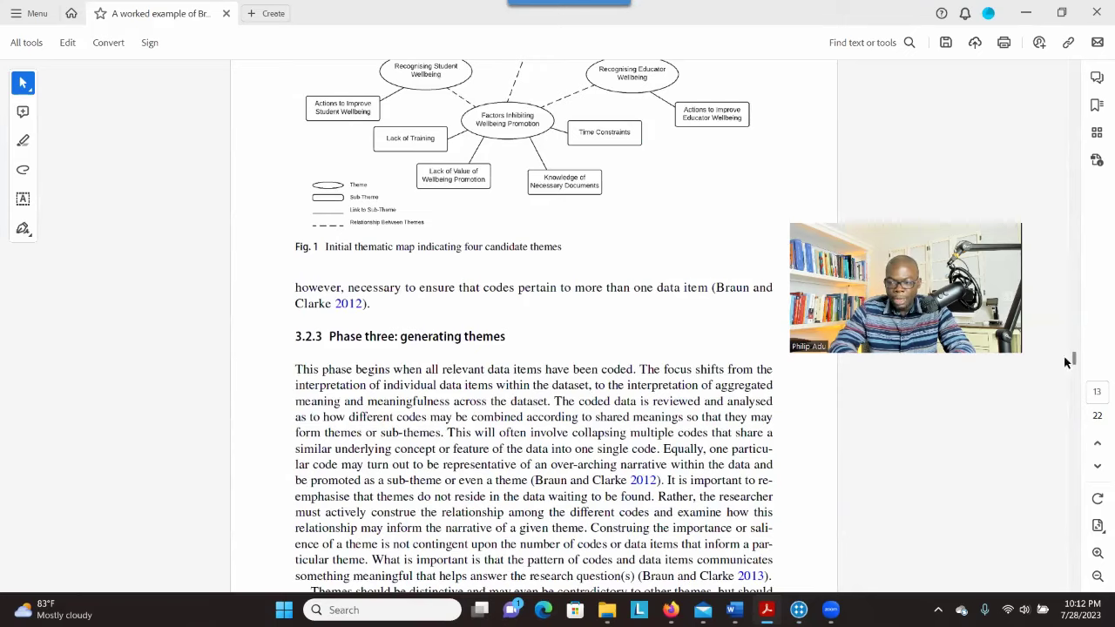
drag(1072, 357, 1077, 383)
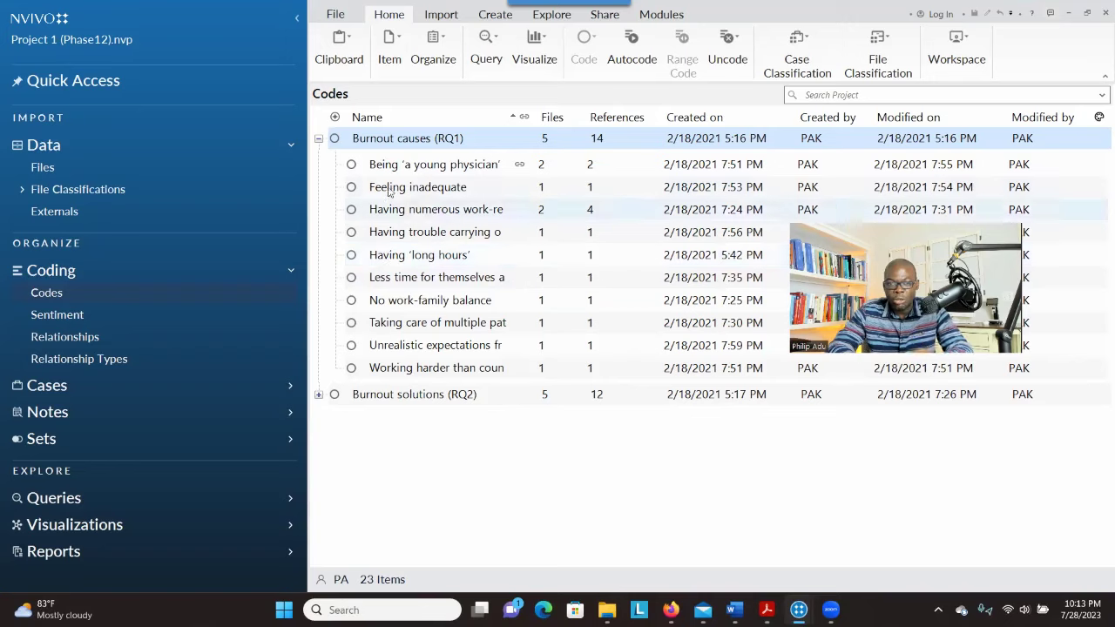
Copy the project as an NVivo Windows project to the Desktop, named Project 2 (Phases 3 and 4)
click(335, 14)
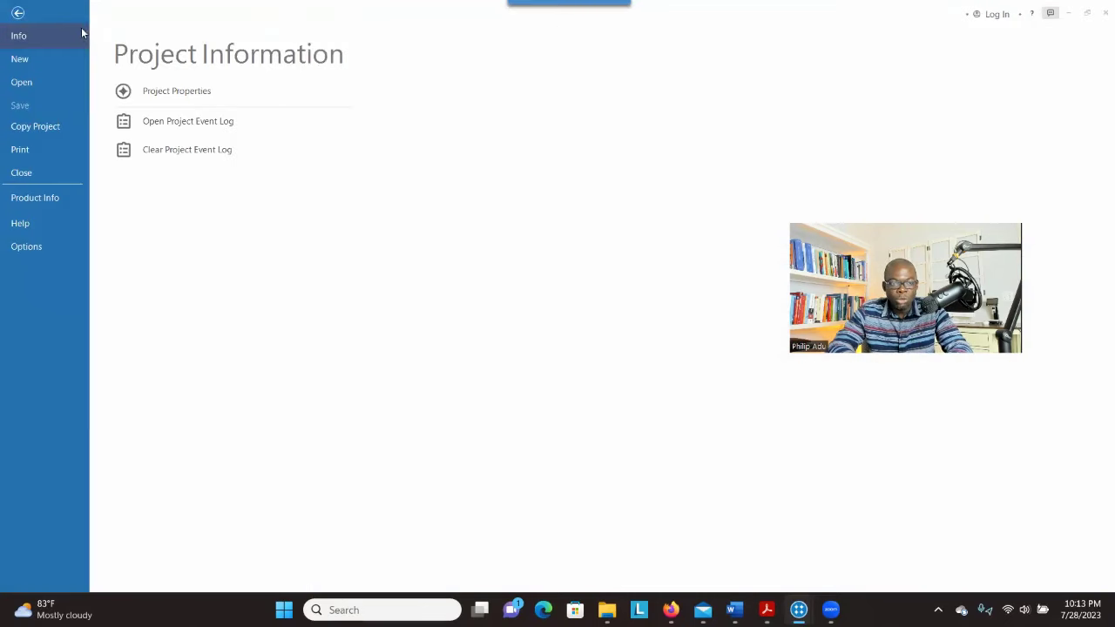
click(35, 126)
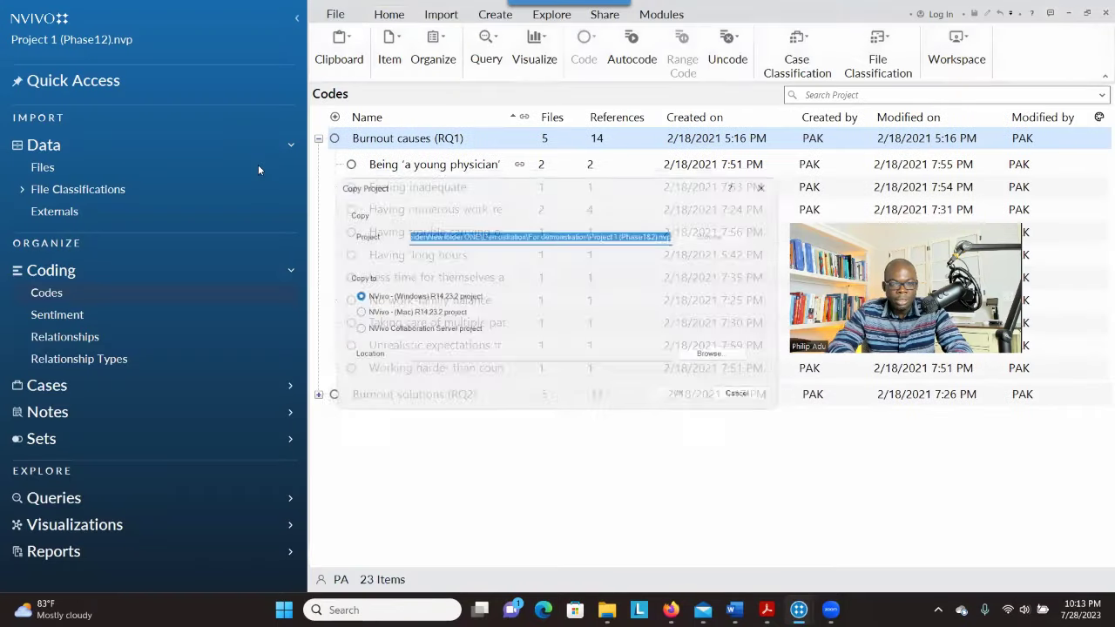
click(705, 357)
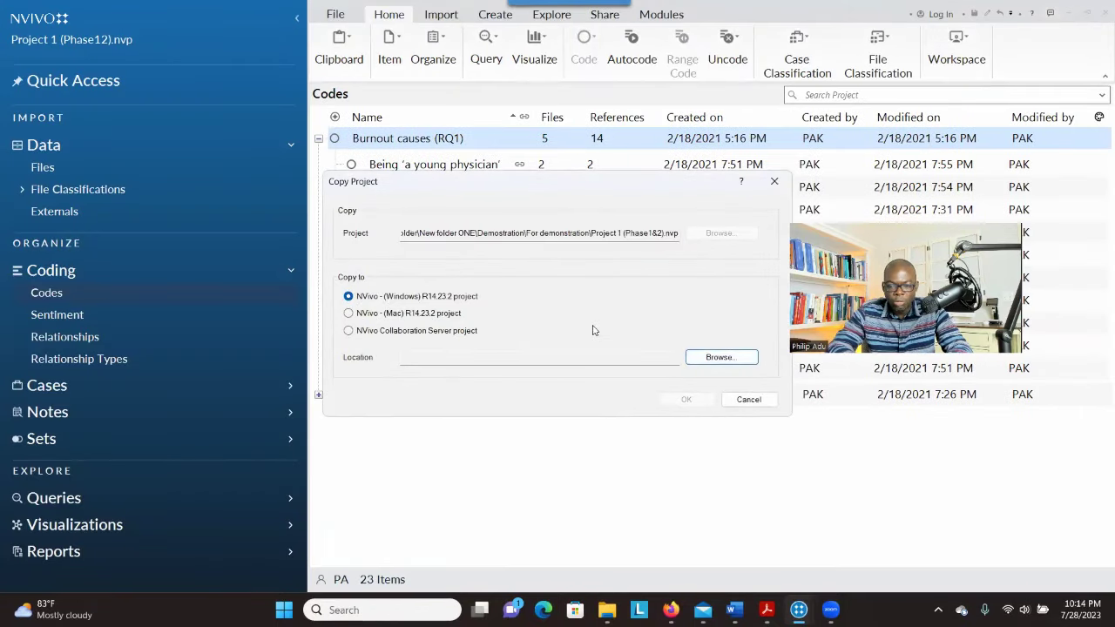
click(699, 360)
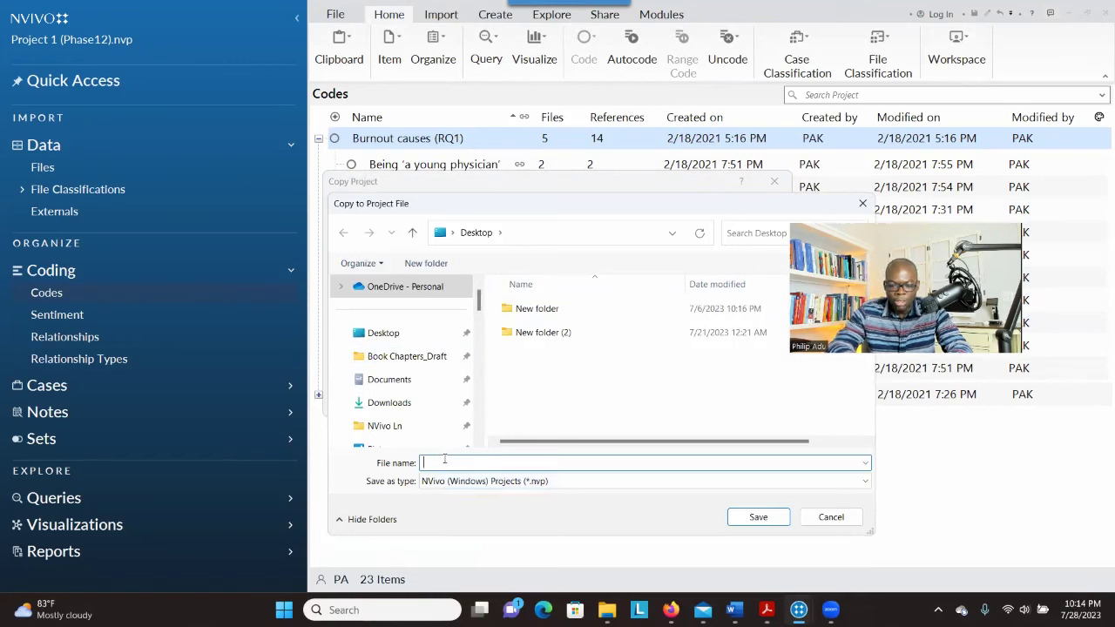
text(Project 2 (Phases 3 and 4)
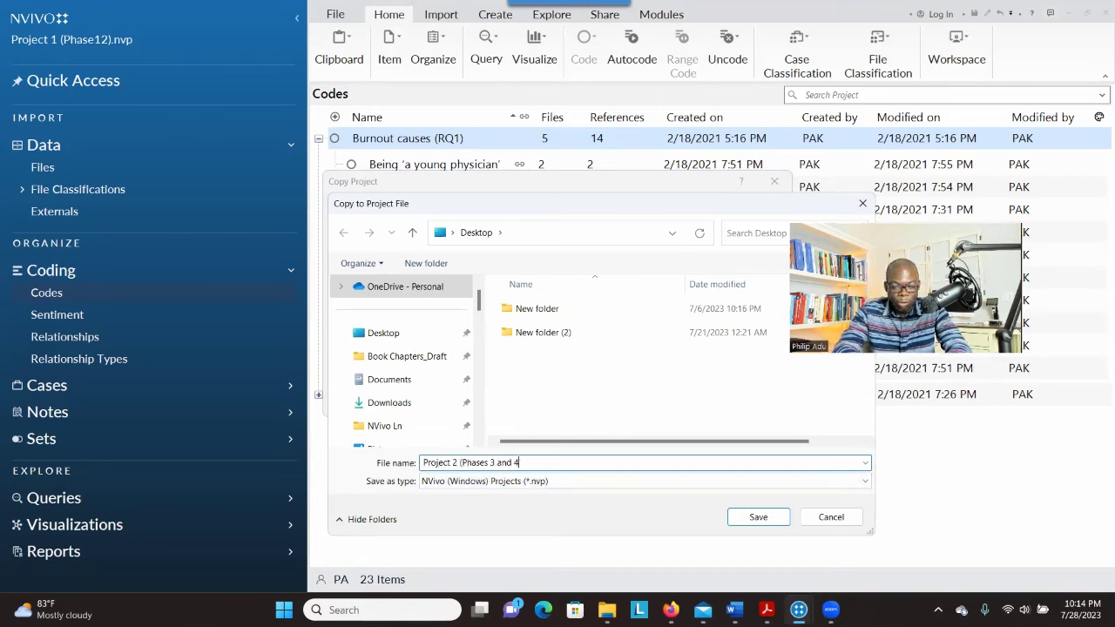
text())
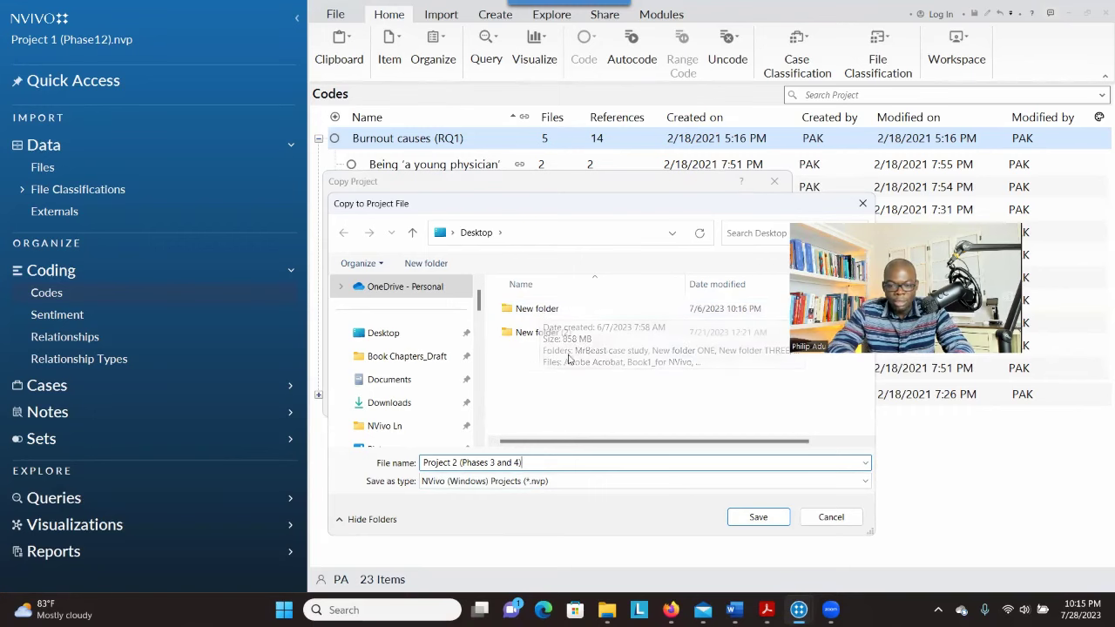
click(756, 515)
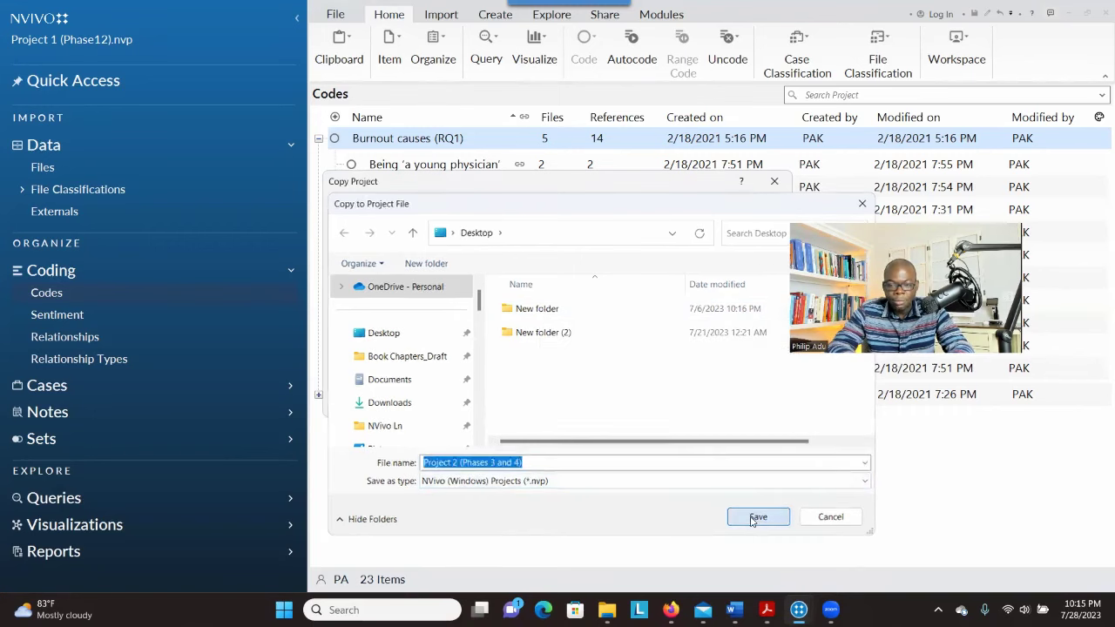
click(697, 402)
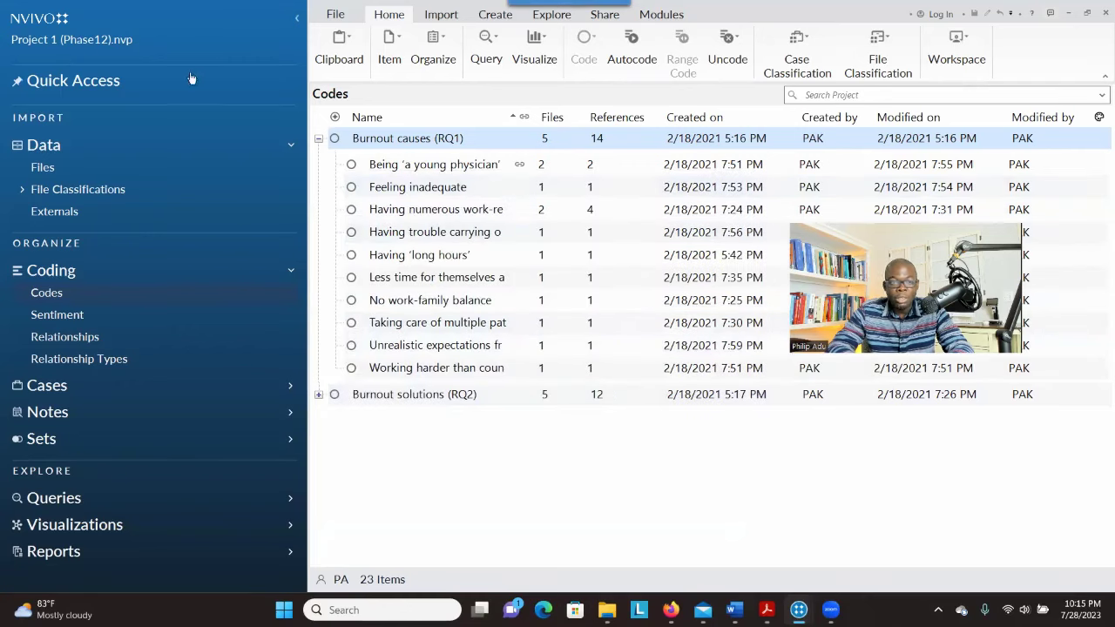
Leave Project 1 for the Project 2 (Phases 3 and 4) copy and open the code Having numerous work-related tasks under Burnout causes (RQ1)
click(1102, 12)
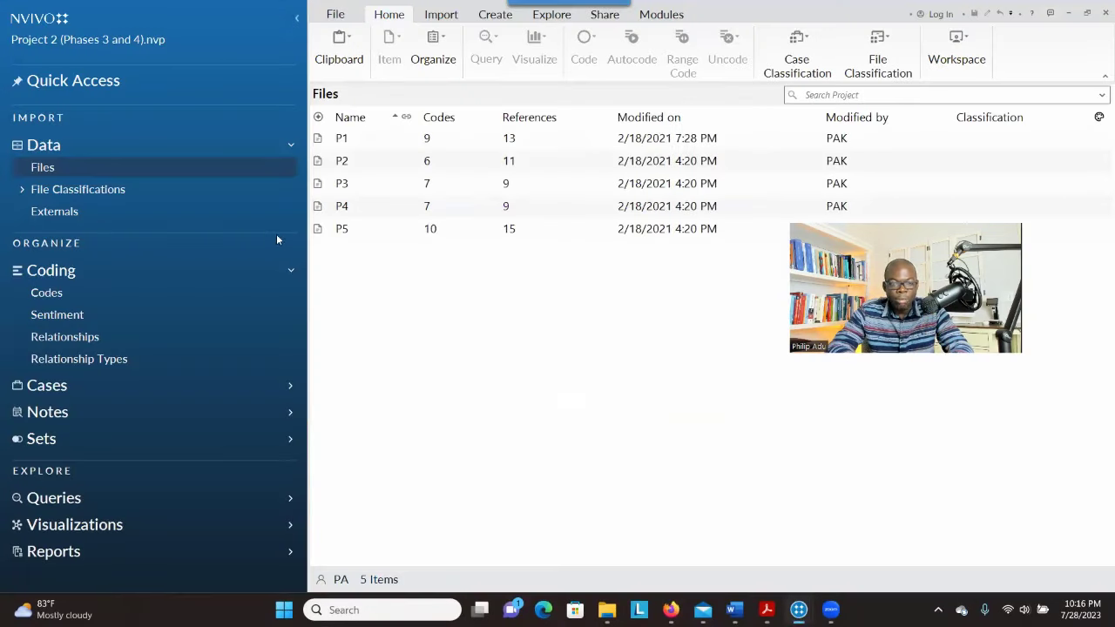
click(87, 296)
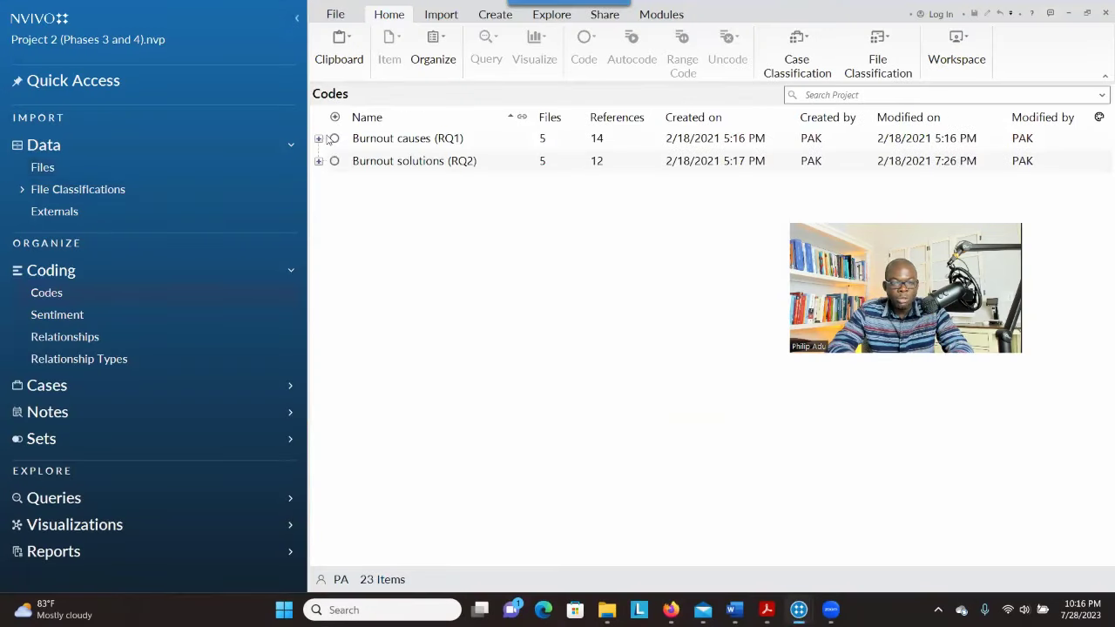
click(319, 139)
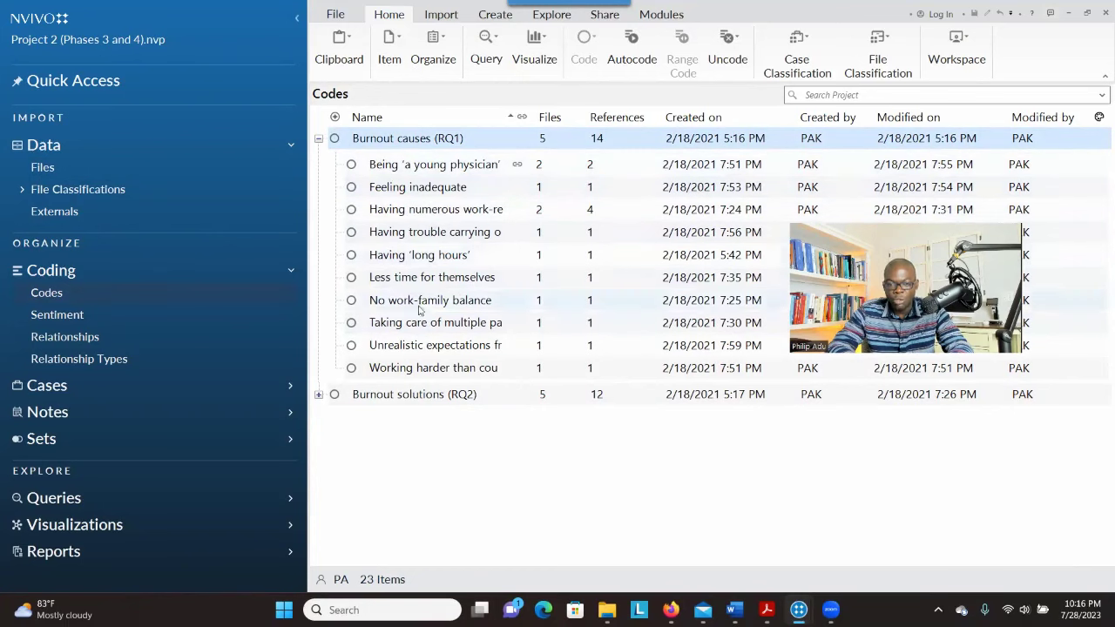
click(459, 216)
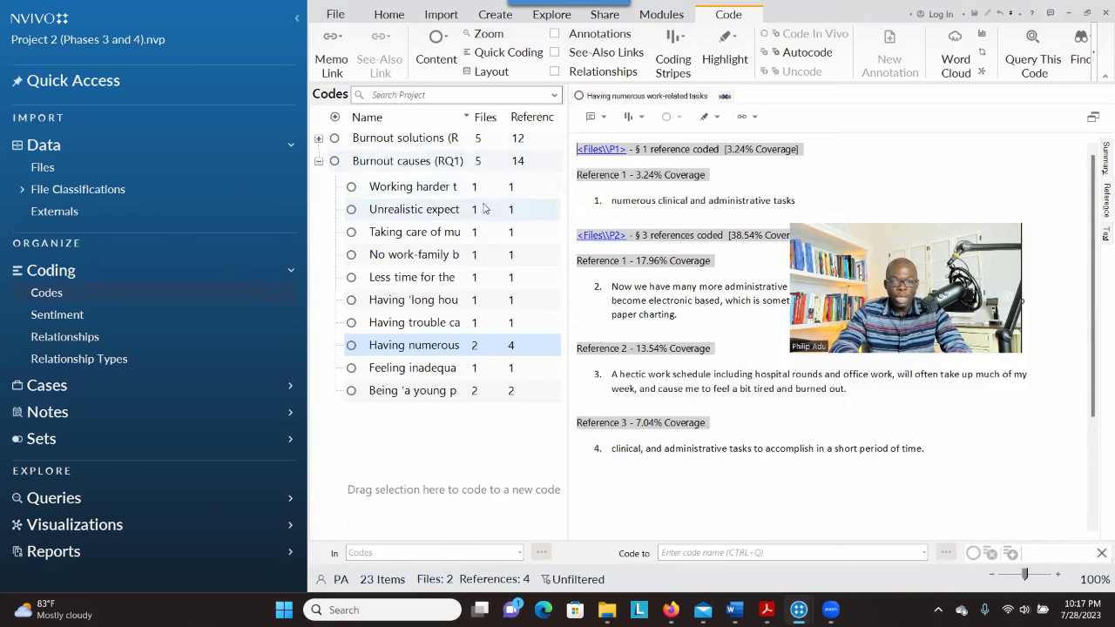
Review the initial codes under Burnout solutions (RQ2) and Burnout causes (RQ1), leaving both groups expanded
click(318, 161)
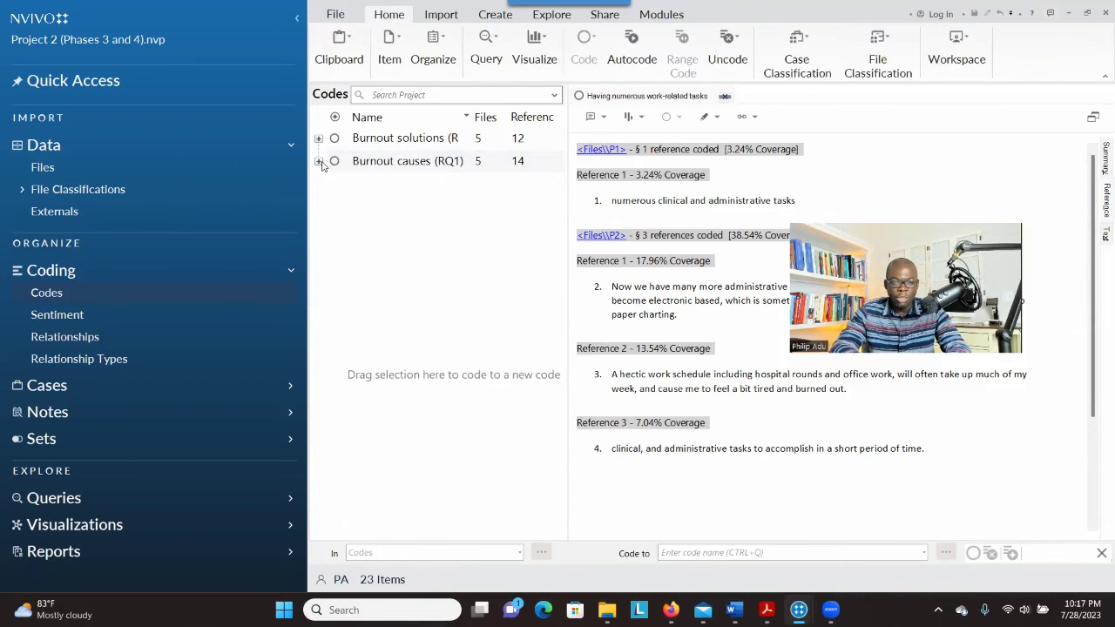
click(319, 138)
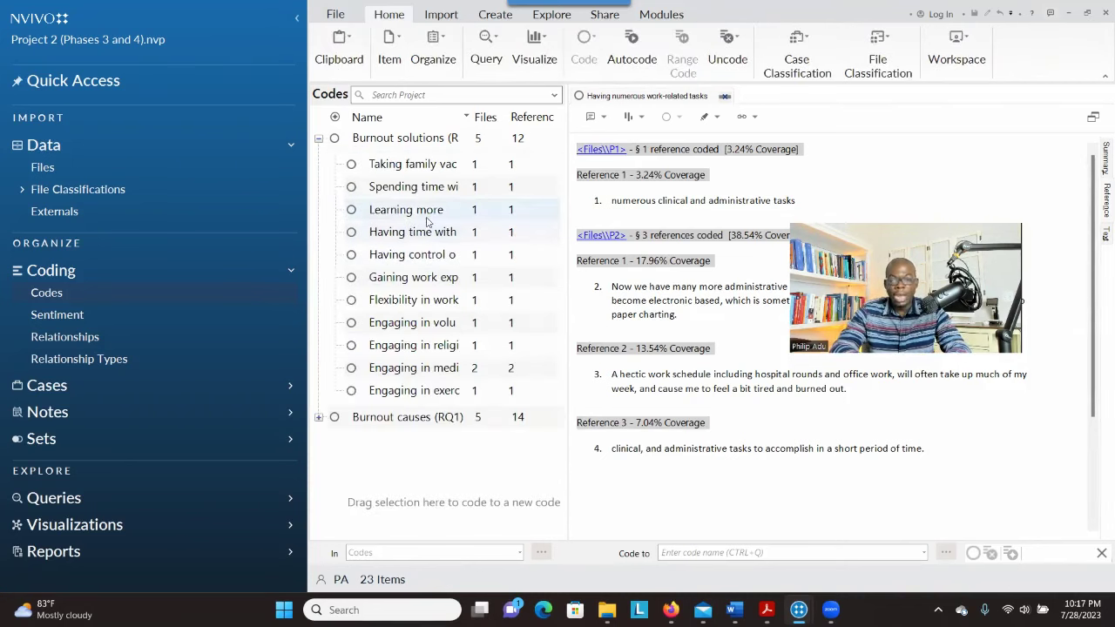
click(319, 416)
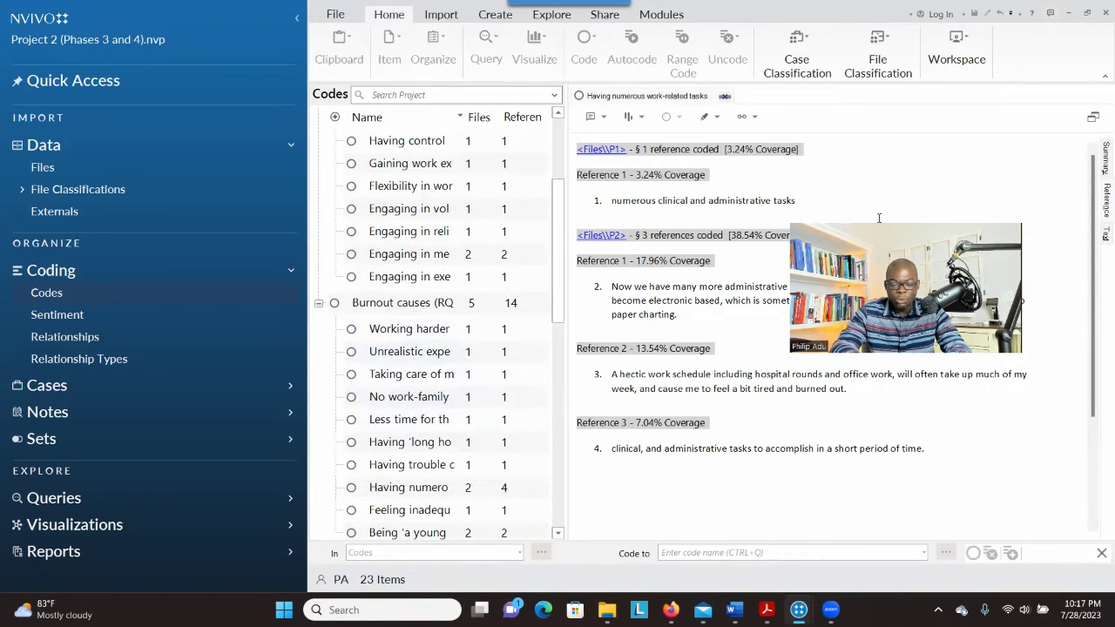
Switch to the already themed Project 2 (Phase 3 and 4) window and expand the themes under both burnout code groups
click(1086, 12)
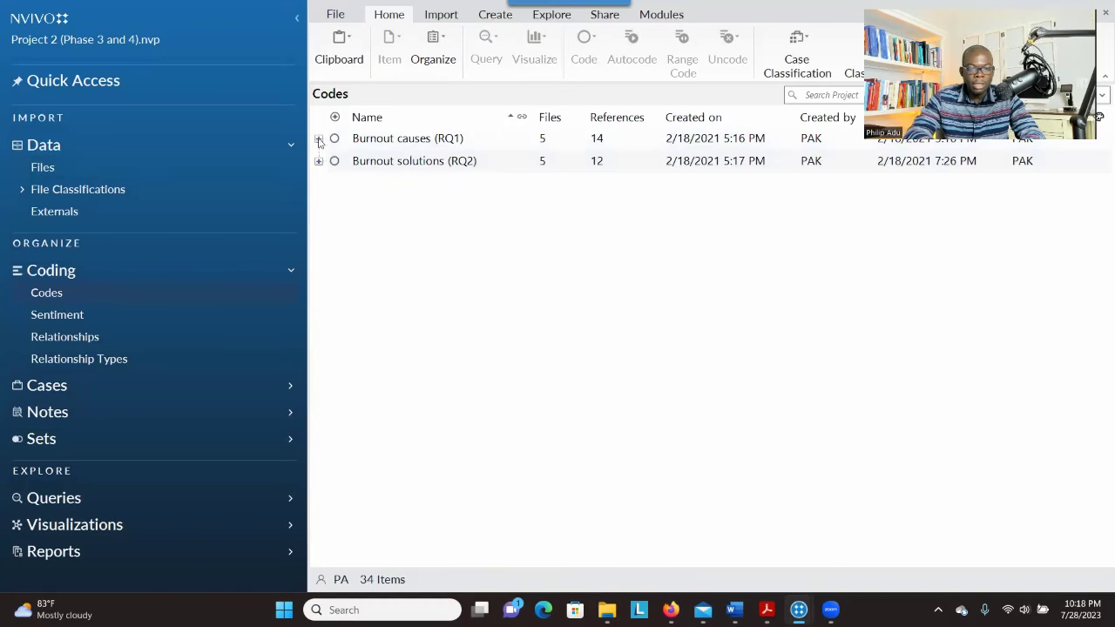
click(317, 139)
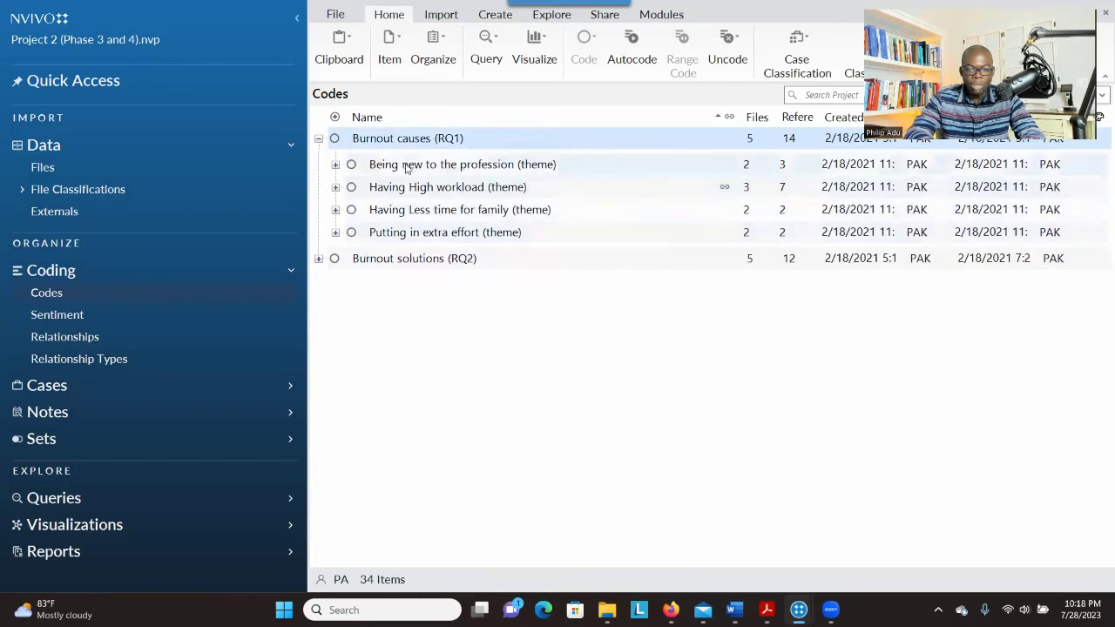
click(319, 260)
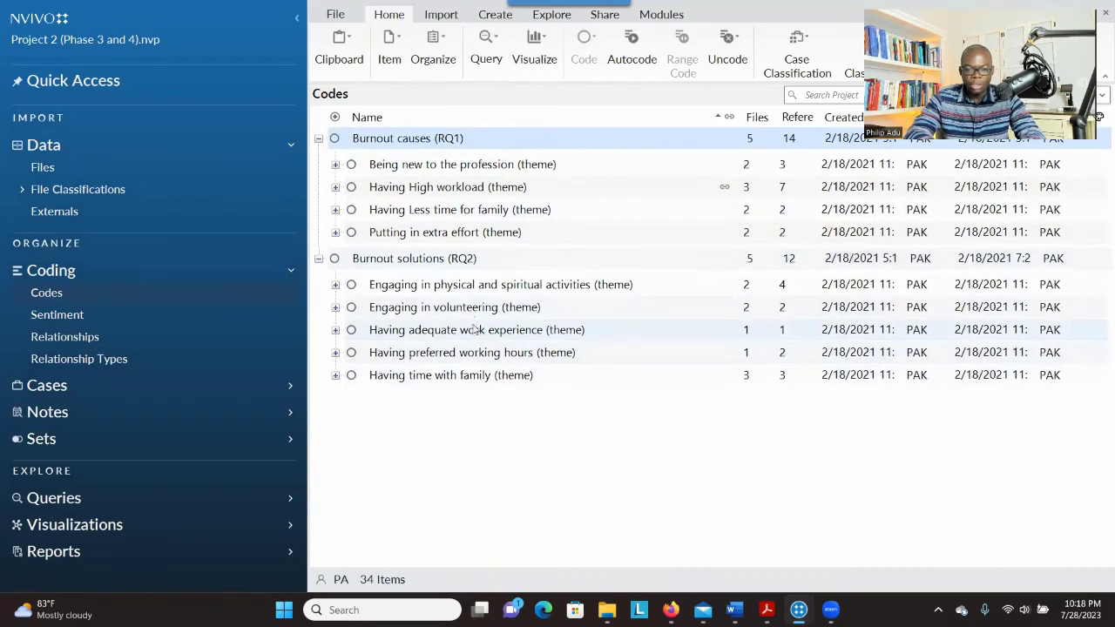
Review the child codes of Being new to the profession and Having High workload, then open the Being new to the profession theme's references
click(335, 164)
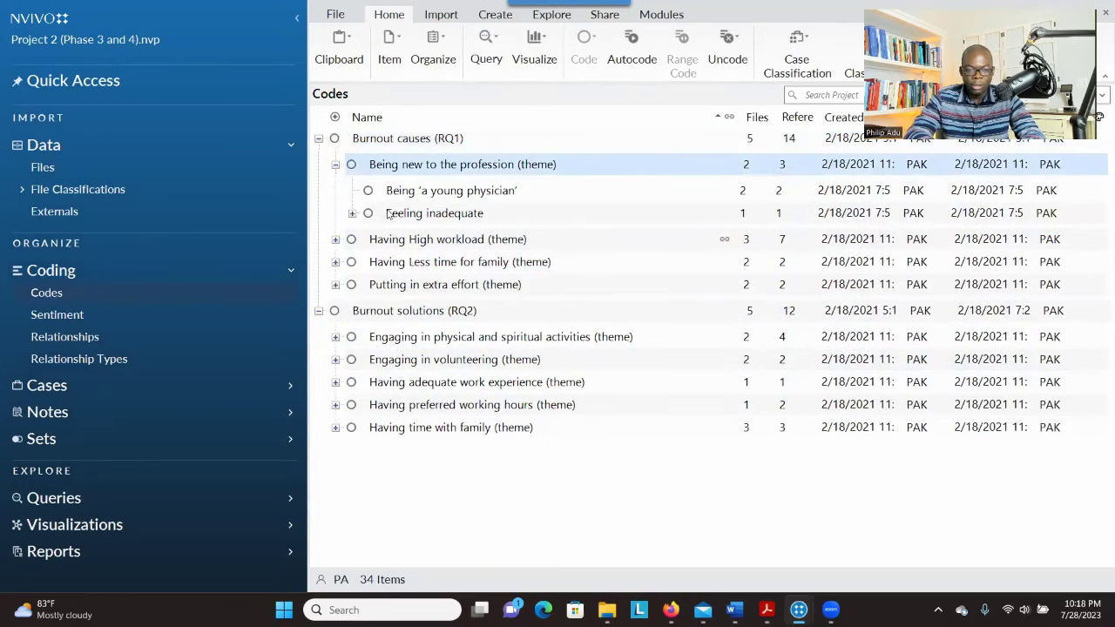
click(336, 238)
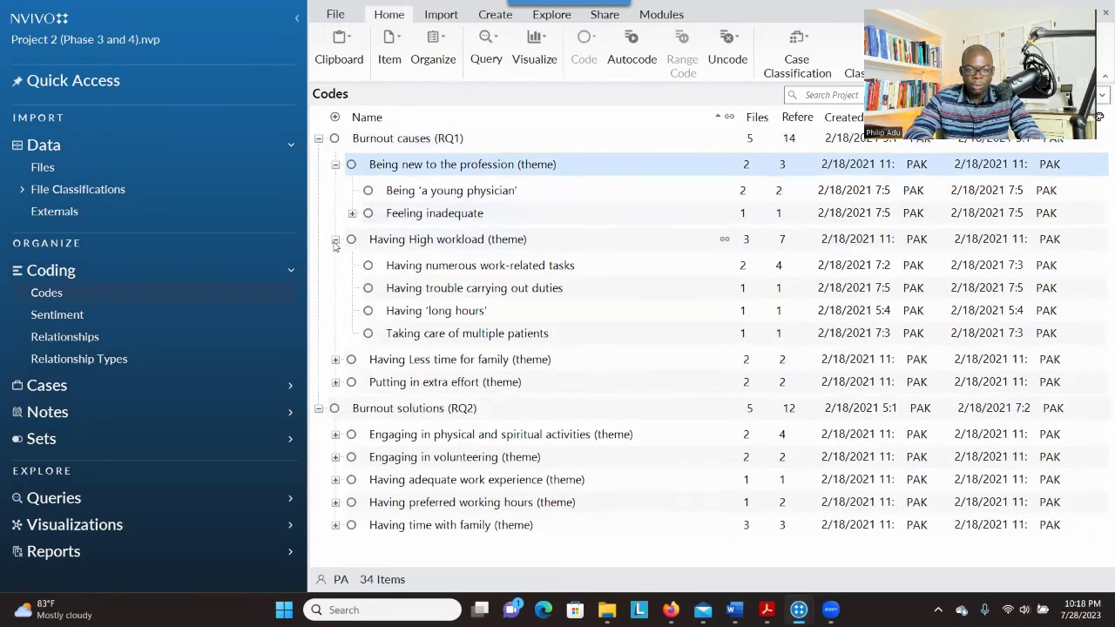
click(336, 368)
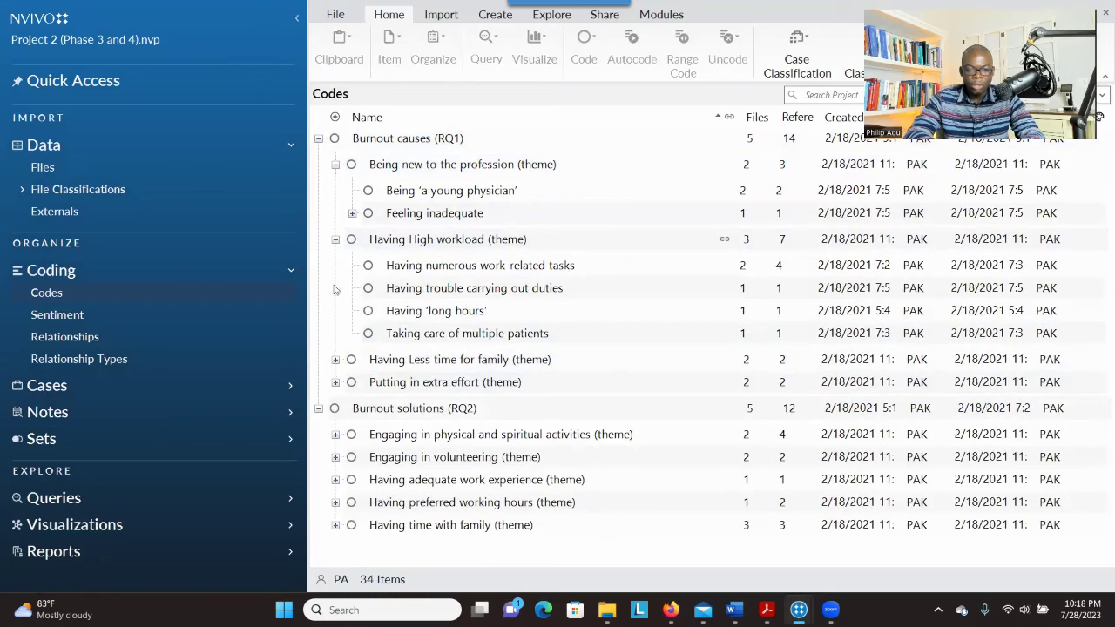
click(335, 238)
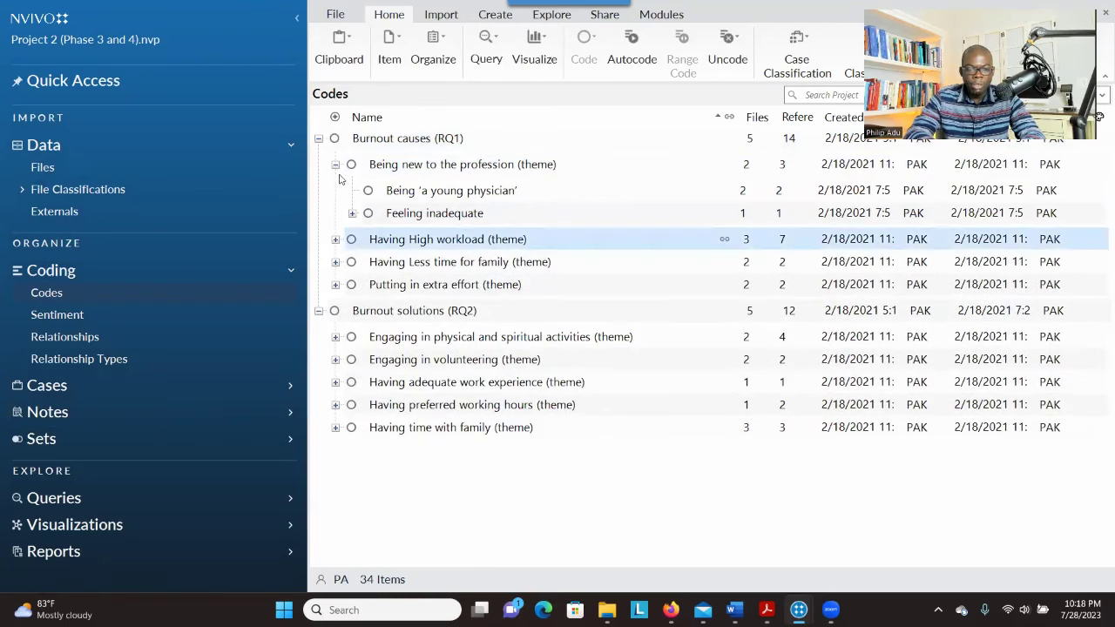
click(335, 163)
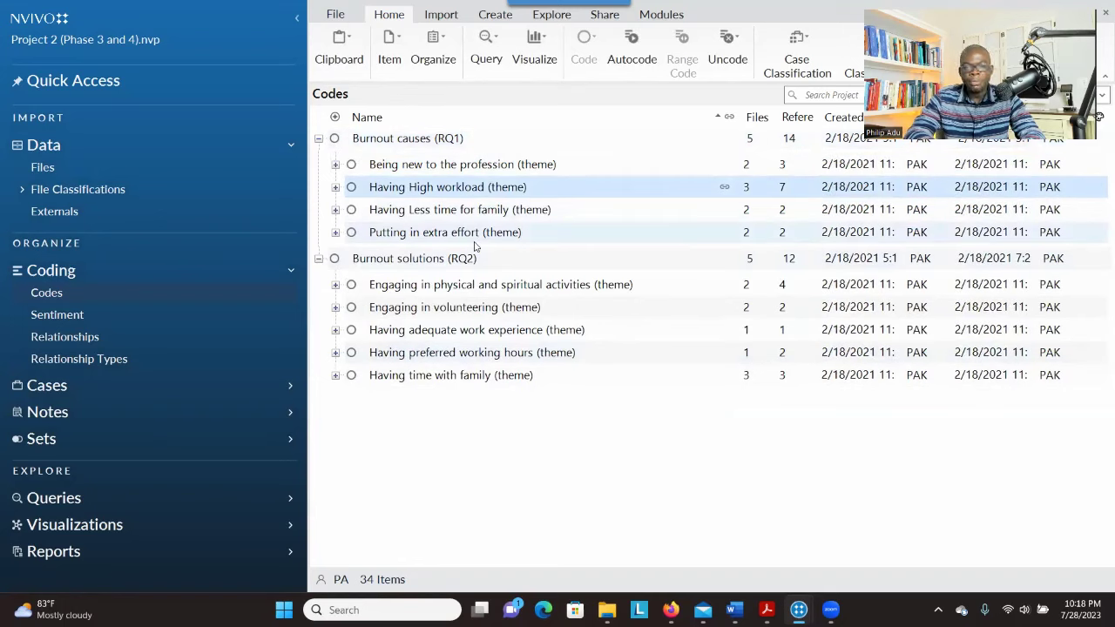
click(445, 170)
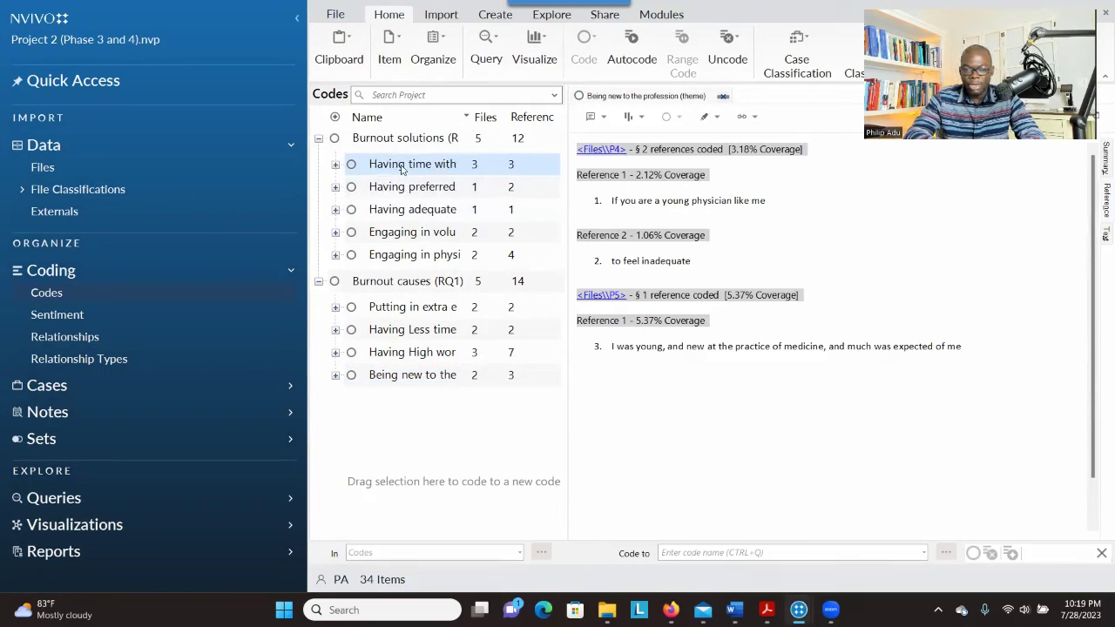
Inspect the code properties of the Having time with family (theme) code, highlight part of its name, and close without changing anything
right_click(391, 162)
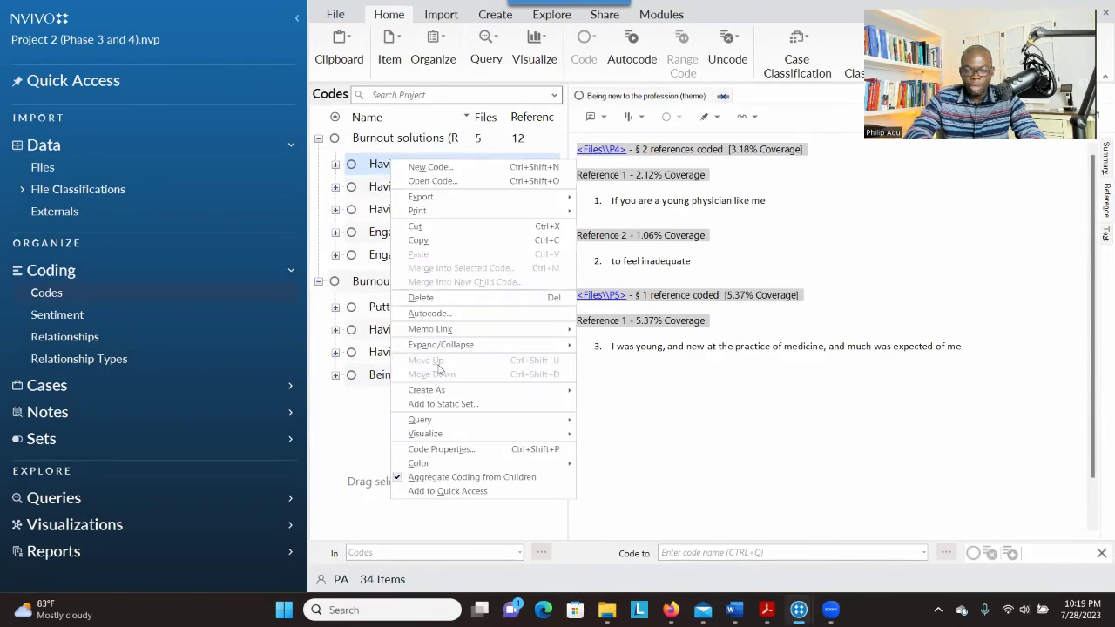
click(435, 448)
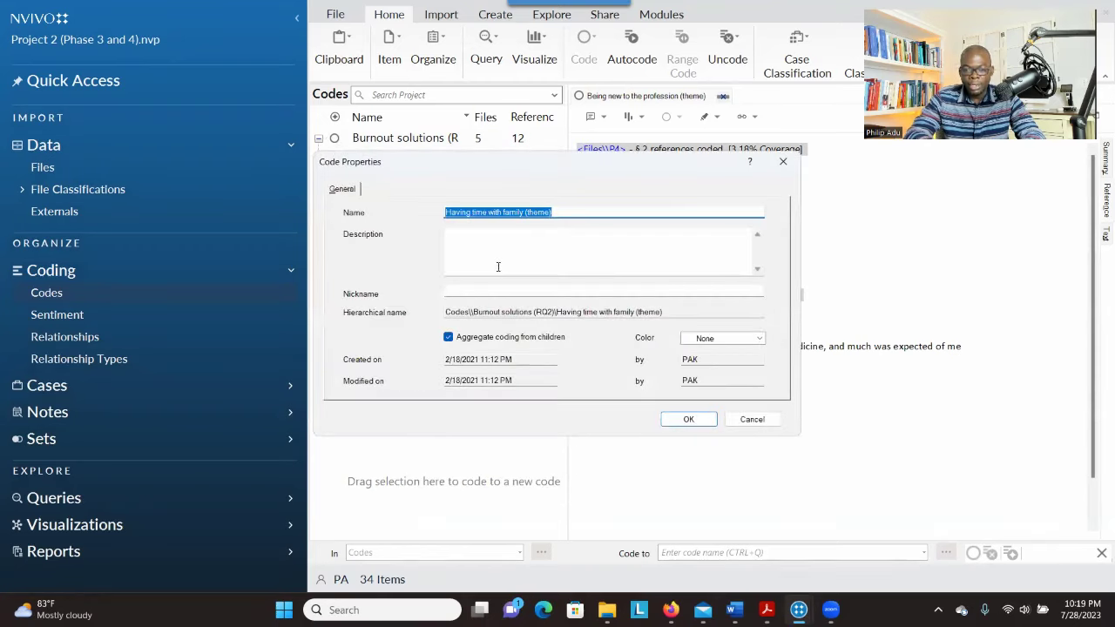
drag(493, 216, 533, 211)
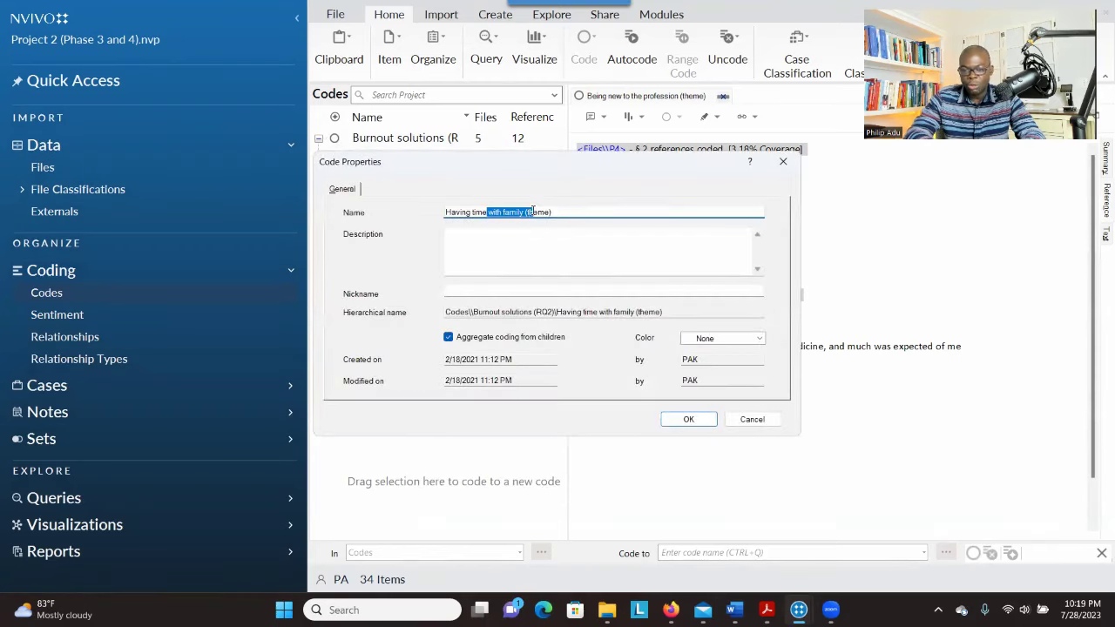
click(781, 166)
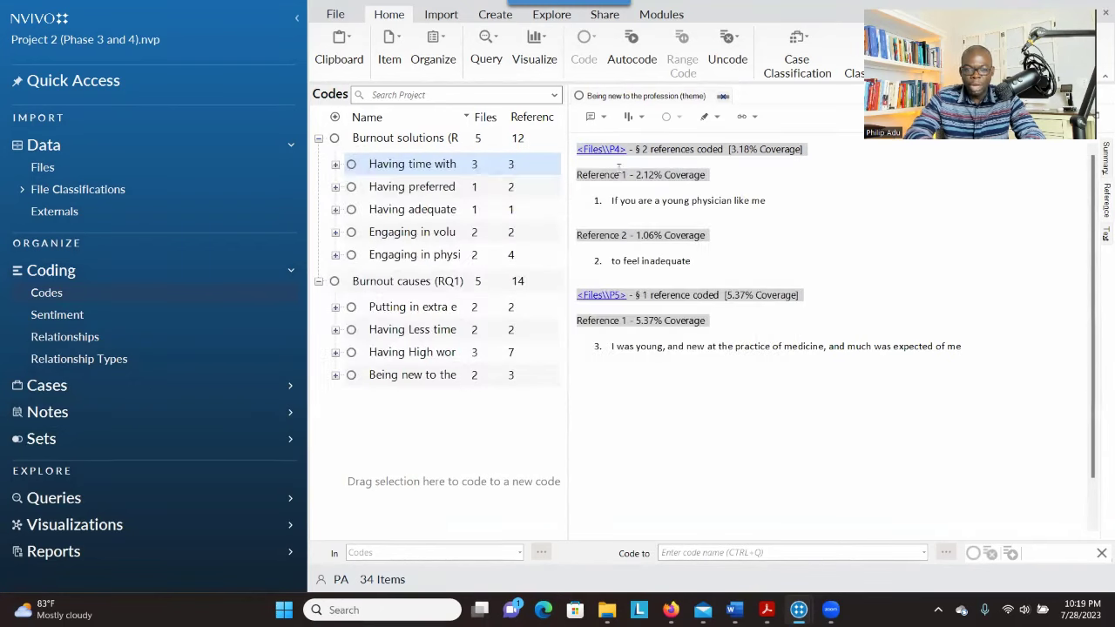
Expand the Having time with family (theme) code and examine how its child codes are grouped beneath it
click(337, 164)
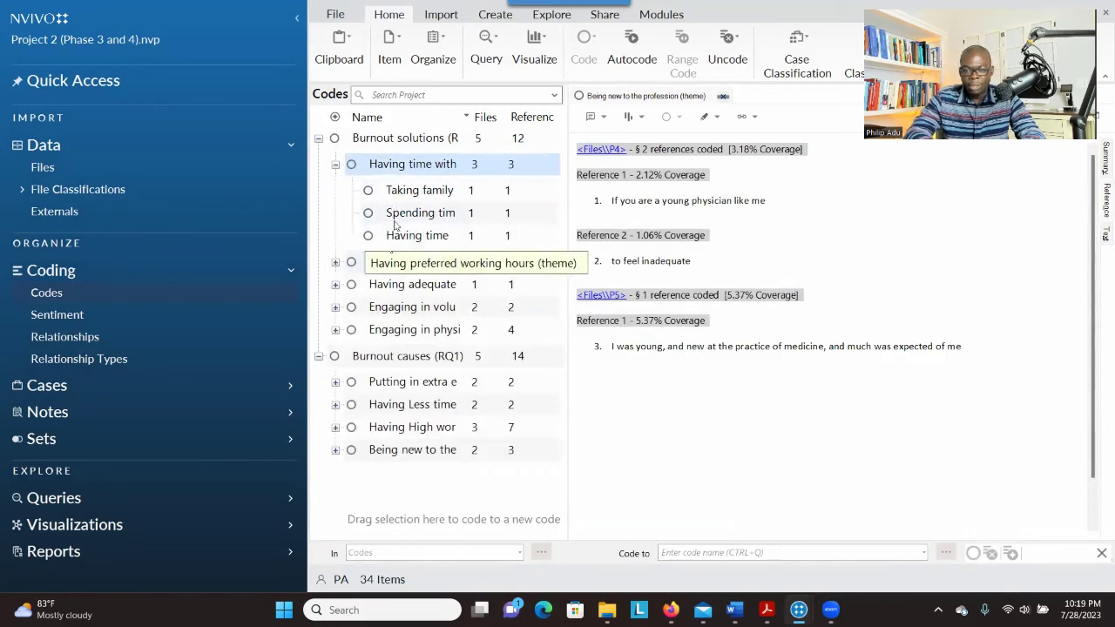
drag(398, 167, 356, 163)
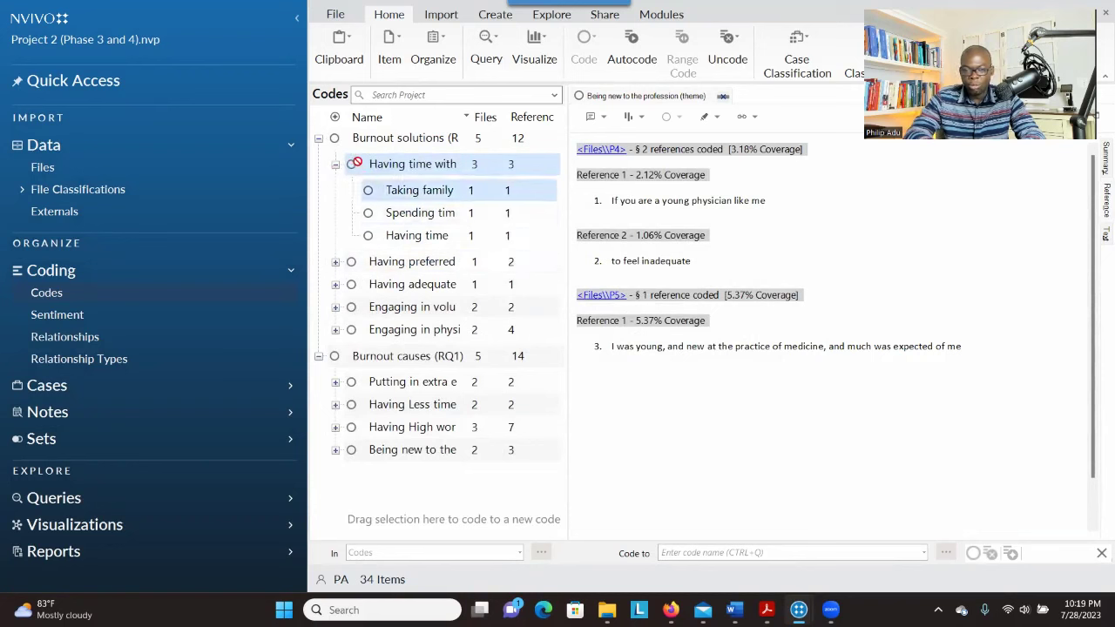
drag(356, 162, 408, 173)
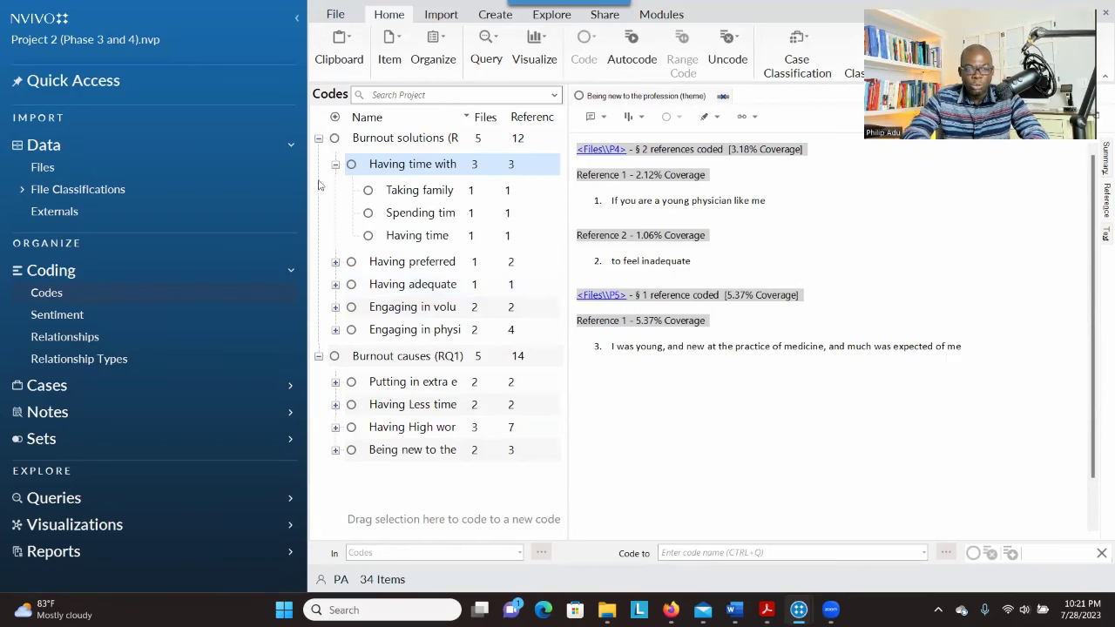
Copy the current project to the Desktop as a Windows NVivo project named Project 3 (Phases 5 and 6)
click(335, 14)
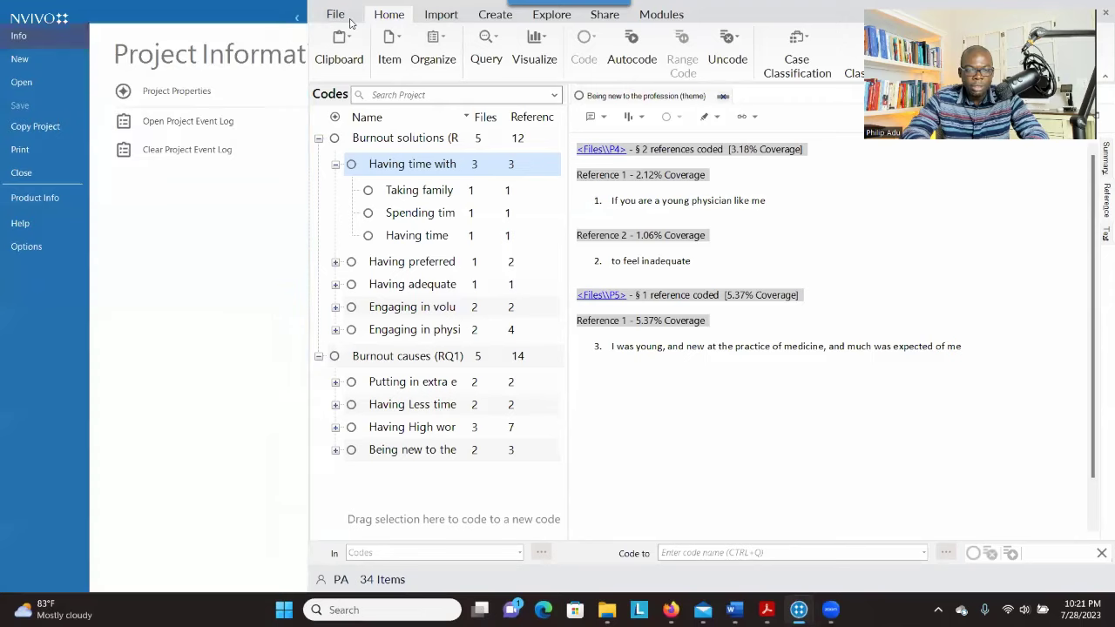
click(50, 127)
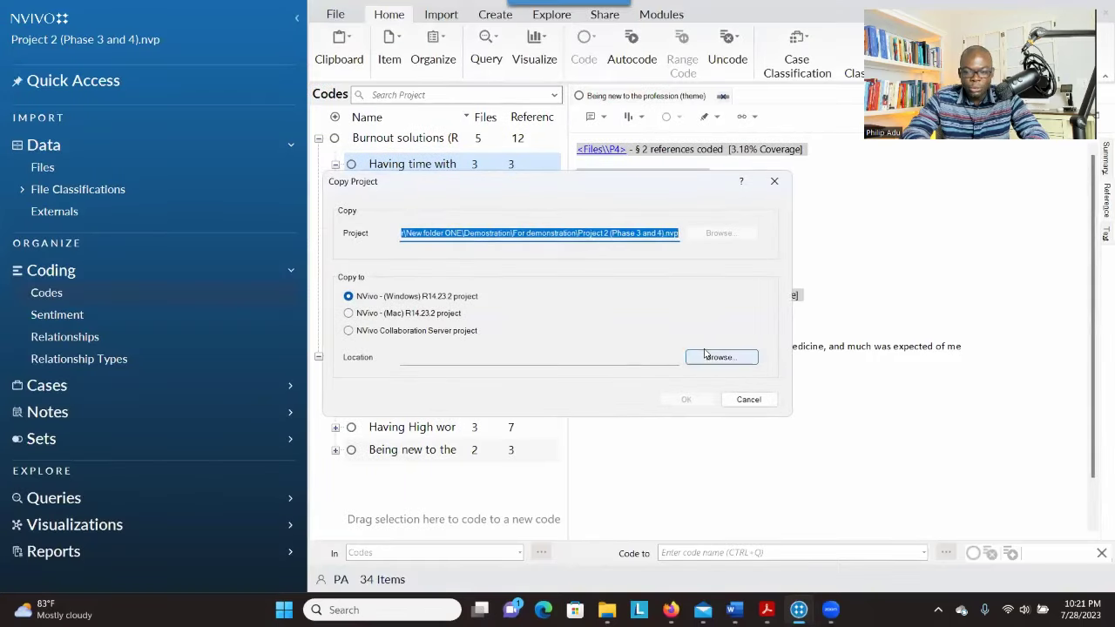
click(708, 364)
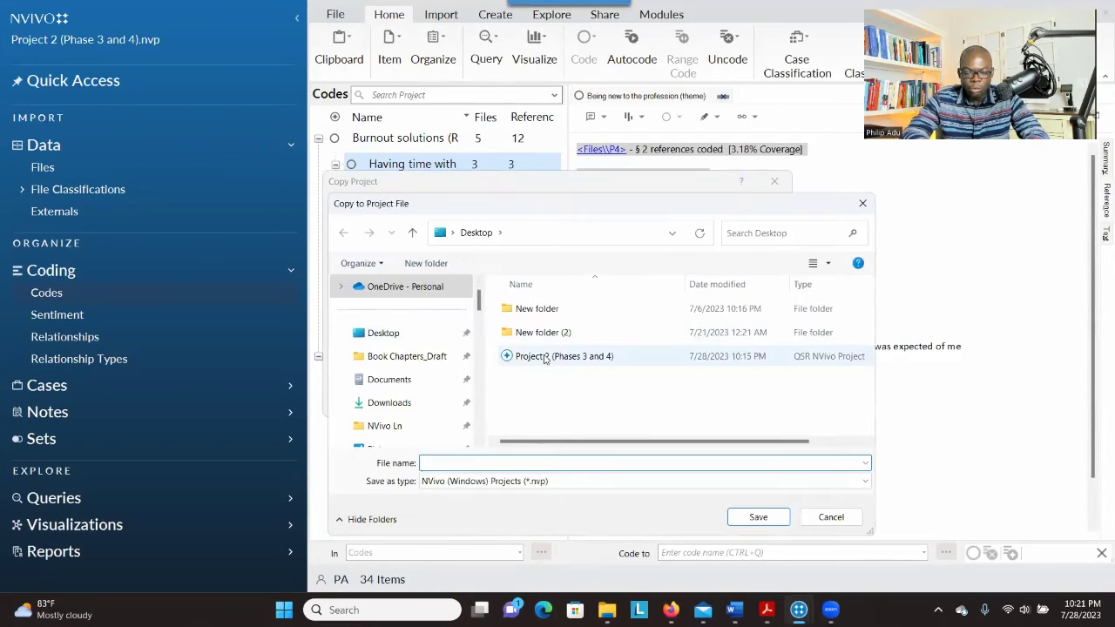
click(543, 359)
click(455, 462)
double_click(454, 463)
text(3)
double_click(493, 463)
key(BackSpace)
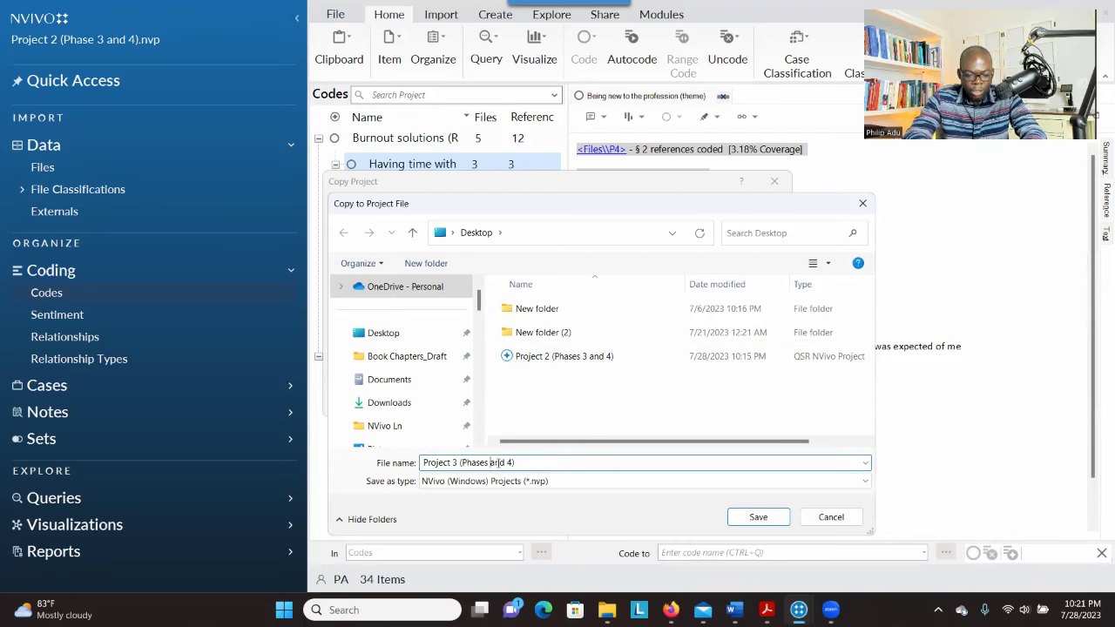
text(5 and )
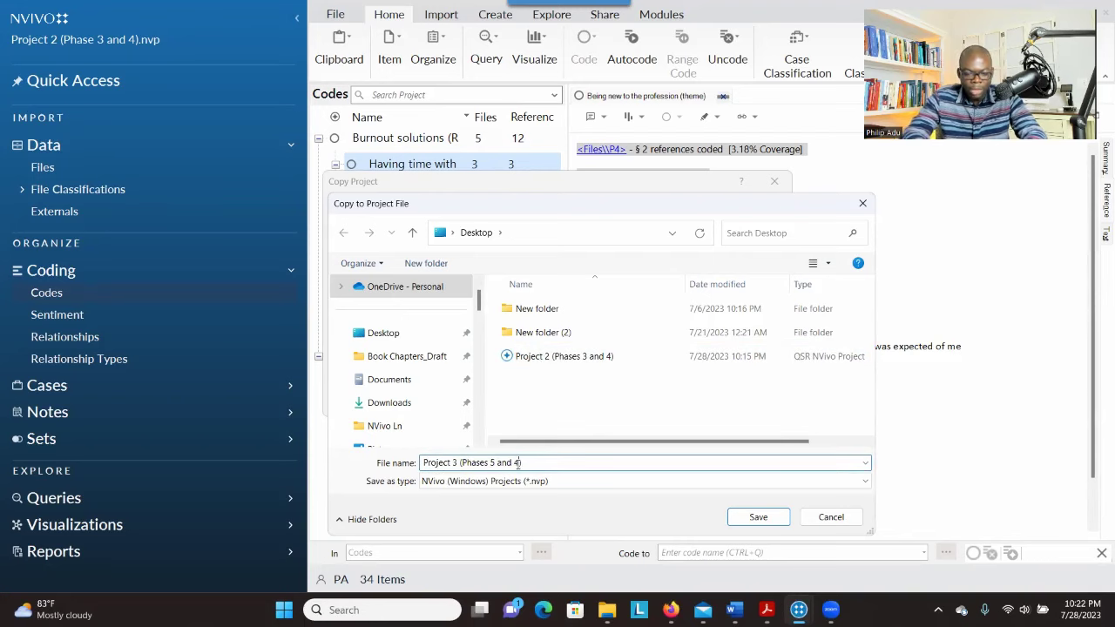
text(6))
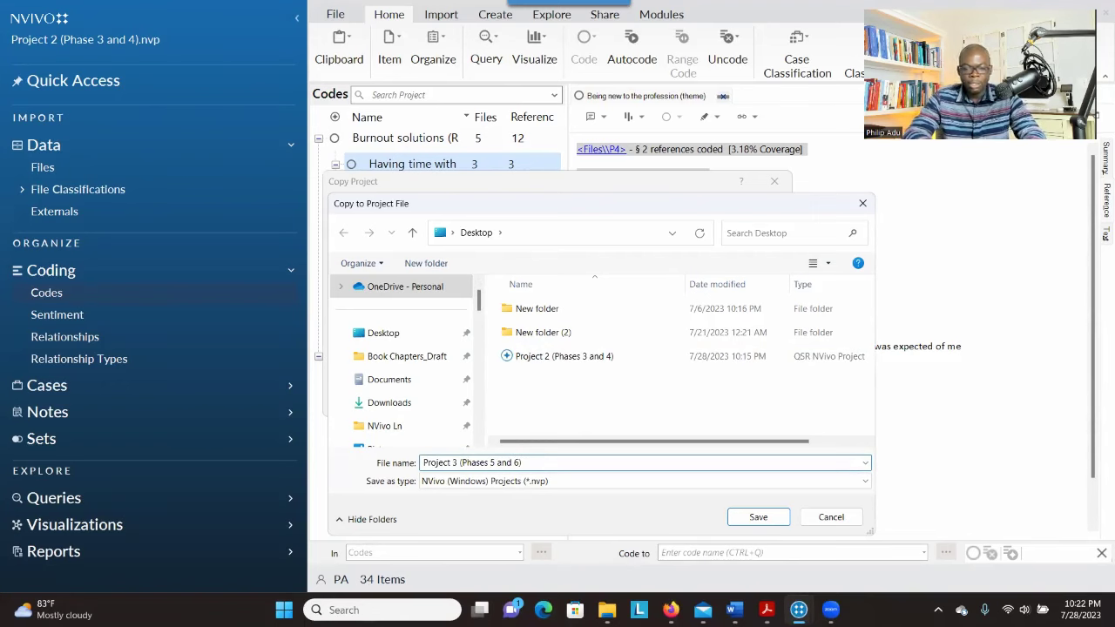
click(751, 519)
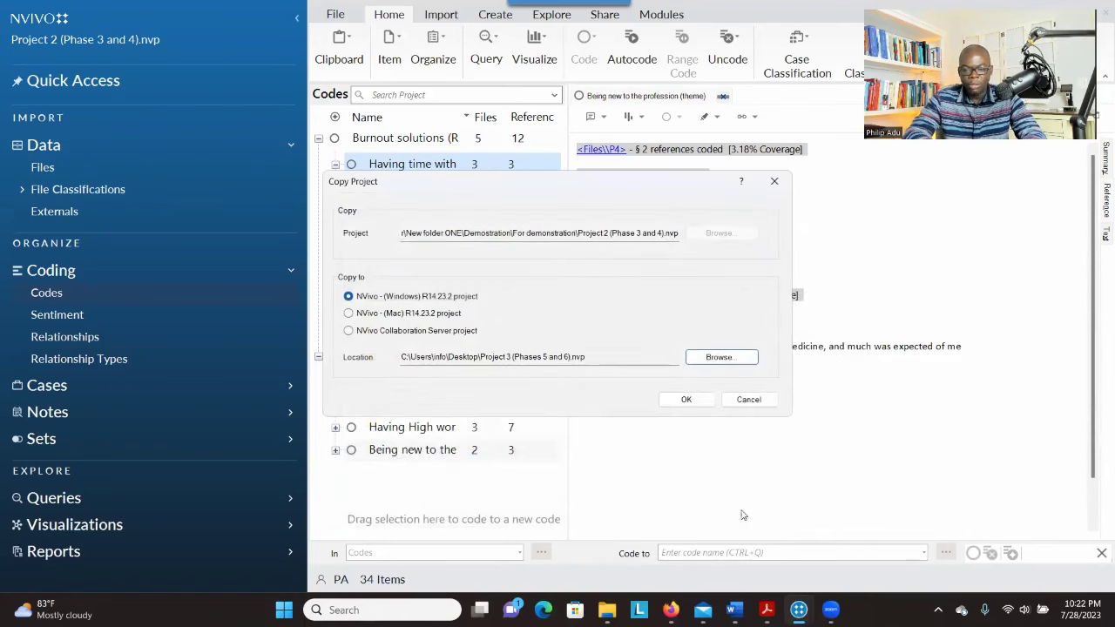
click(684, 400)
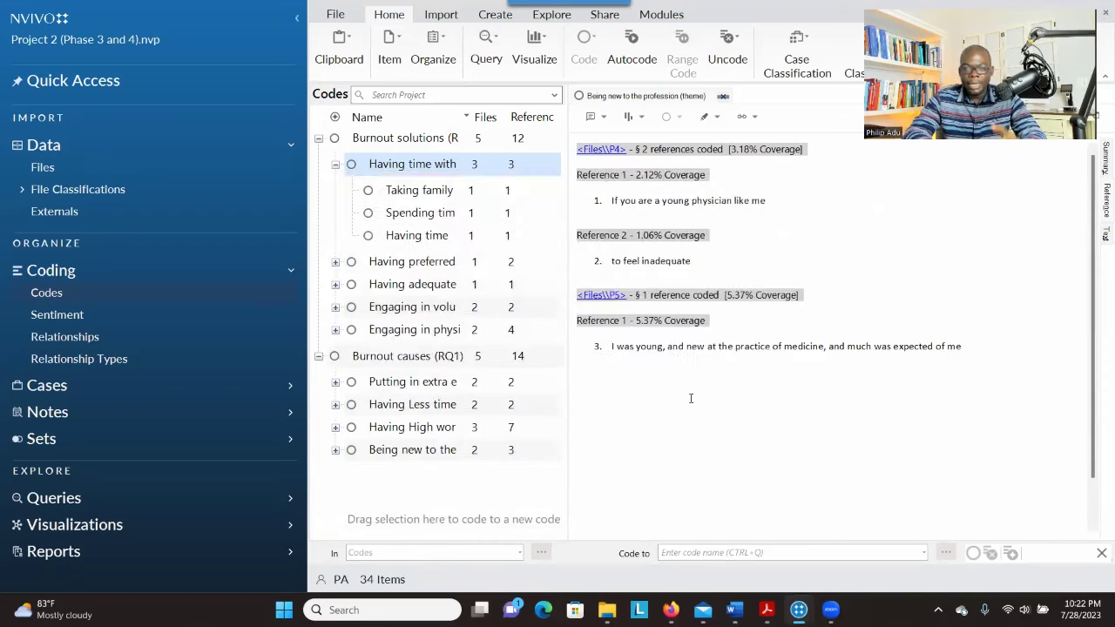
Move the Project 2 window aside and open the Project 3 (Phases 5 and 6) file from the desktop
drag(810, 7, 795, 34)
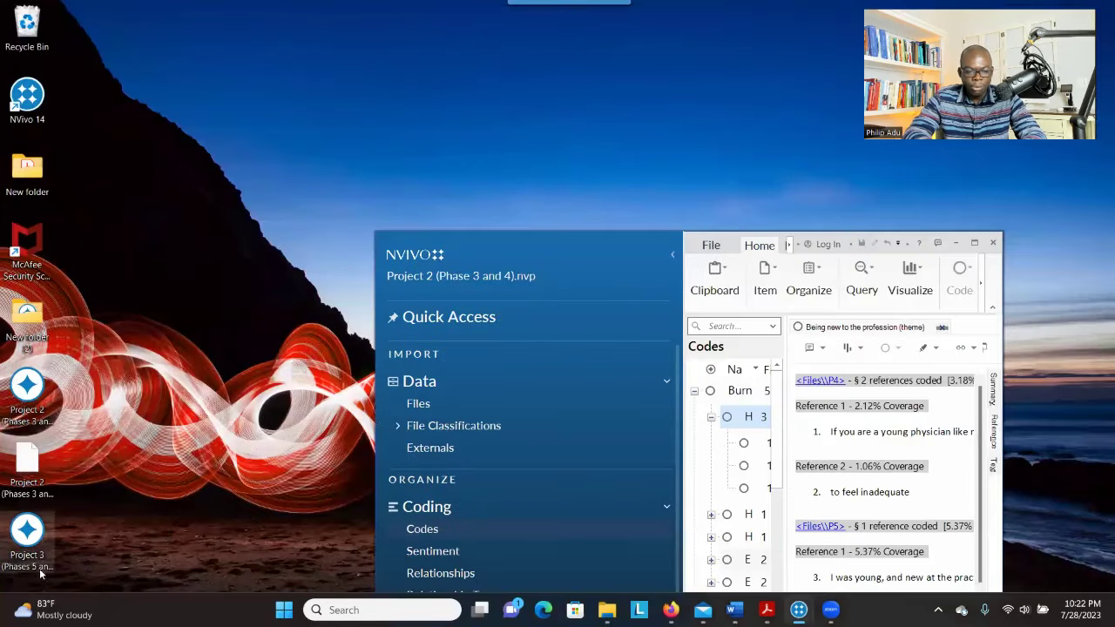
click(27, 540)
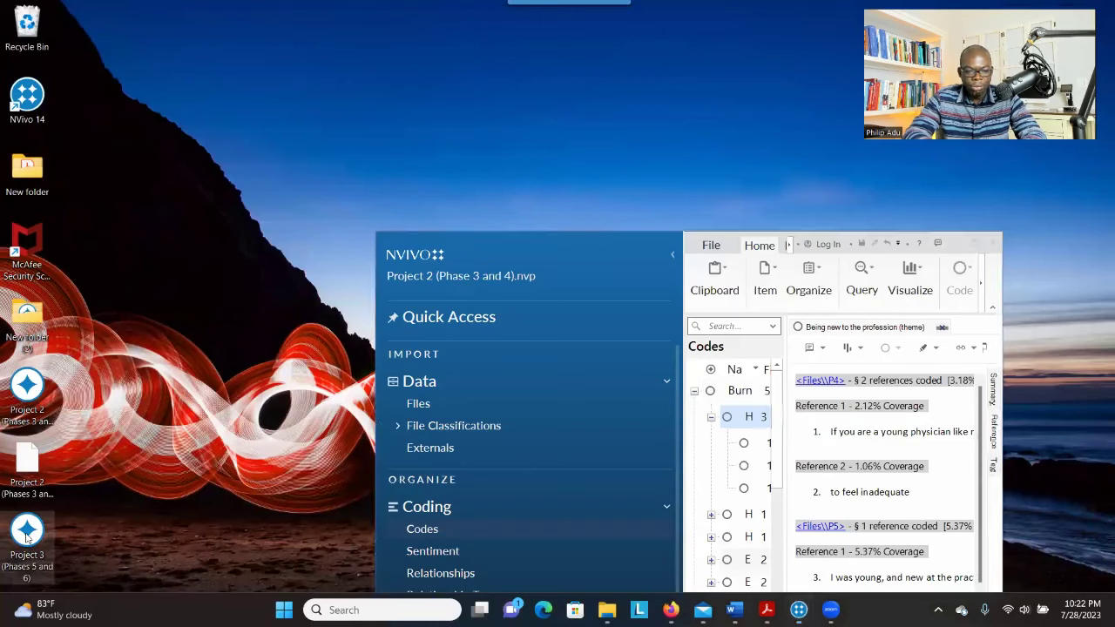
double_click(27, 540)
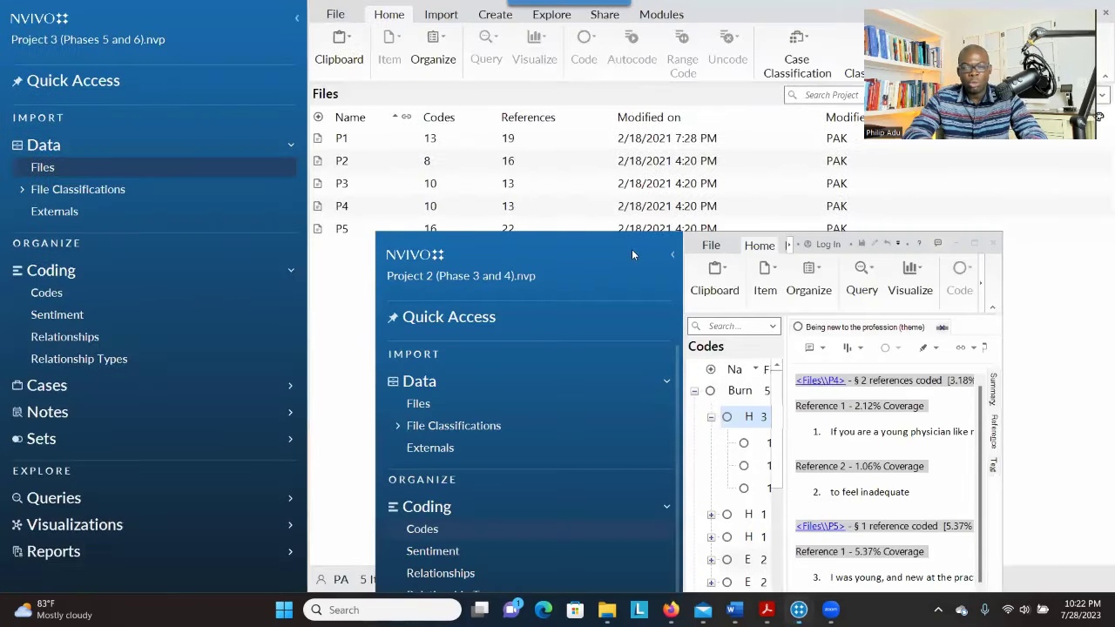
Show the codes of Project 3 and expand Burnout causes (RQ1) and Burnout solutions (RQ2) to list their themes
click(632, 250)
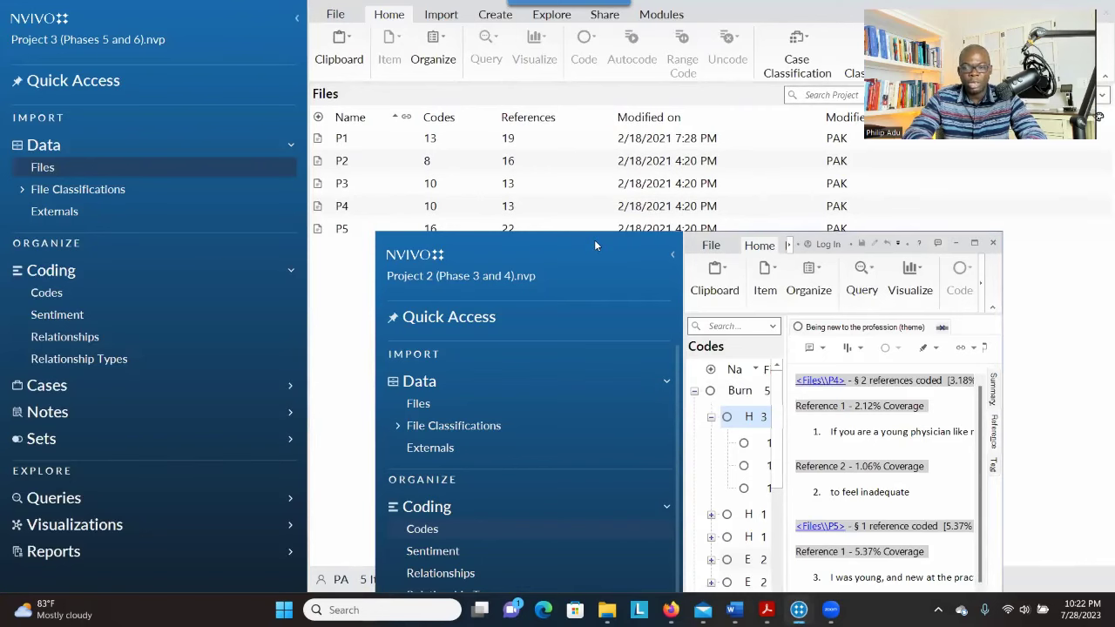
click(46, 292)
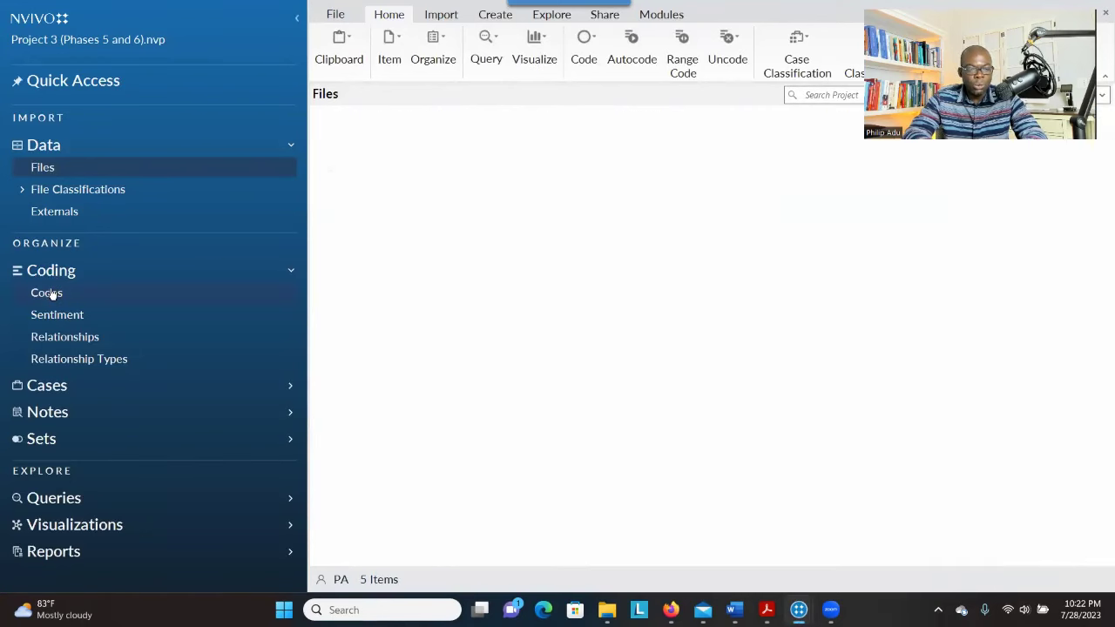
click(318, 139)
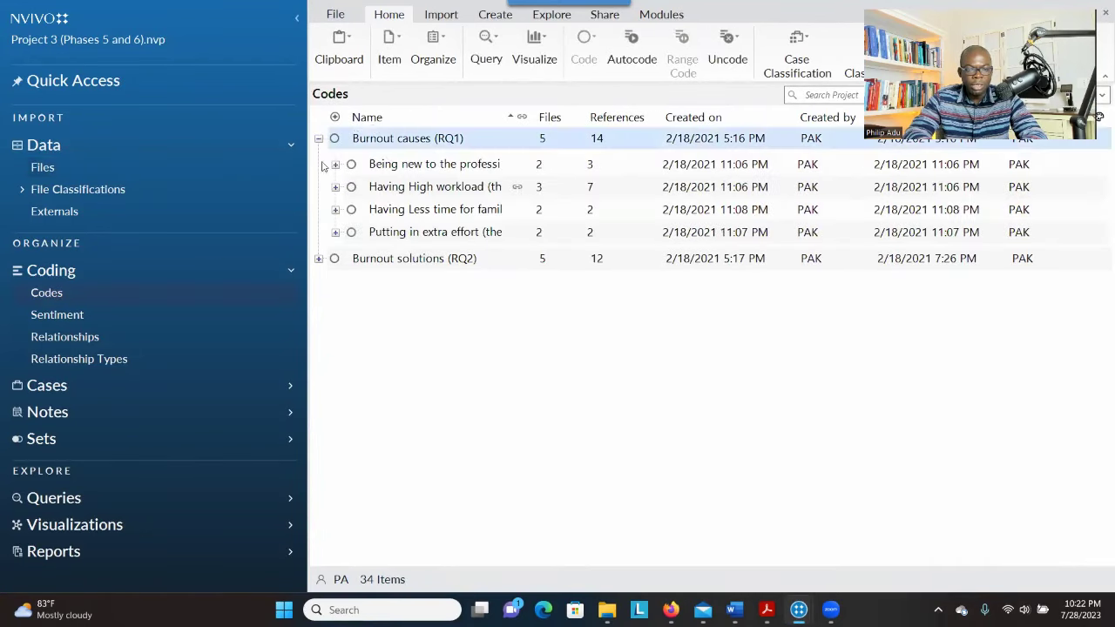
click(319, 259)
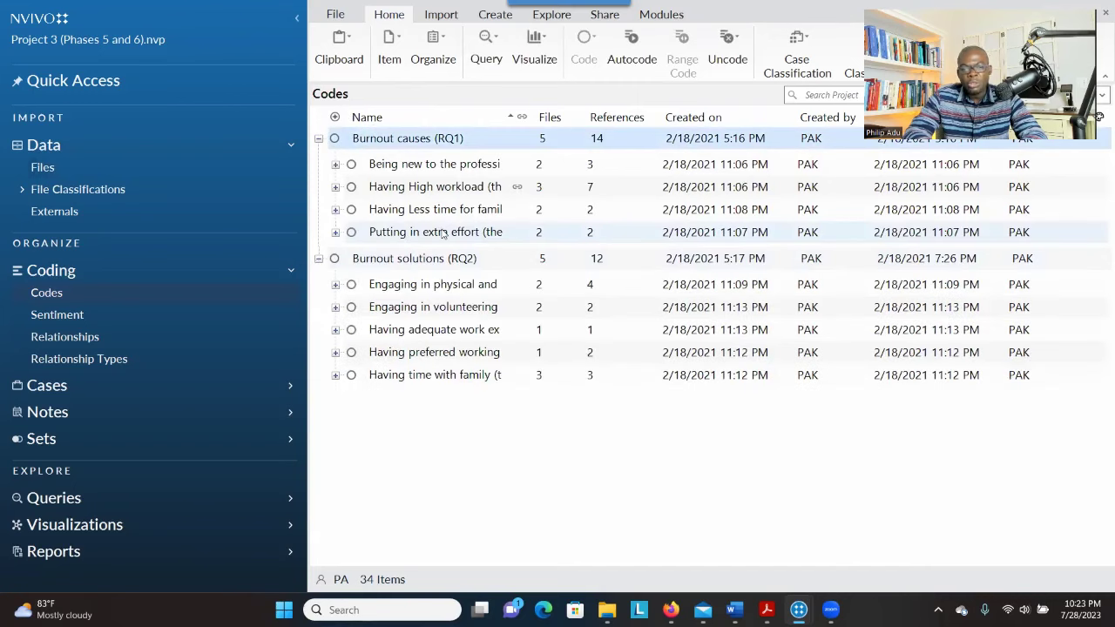
Examine the code properties of the Being new to the profession theme, including the empty Description field, and close without changes
right_click(384, 168)
mouse_move(424, 399)
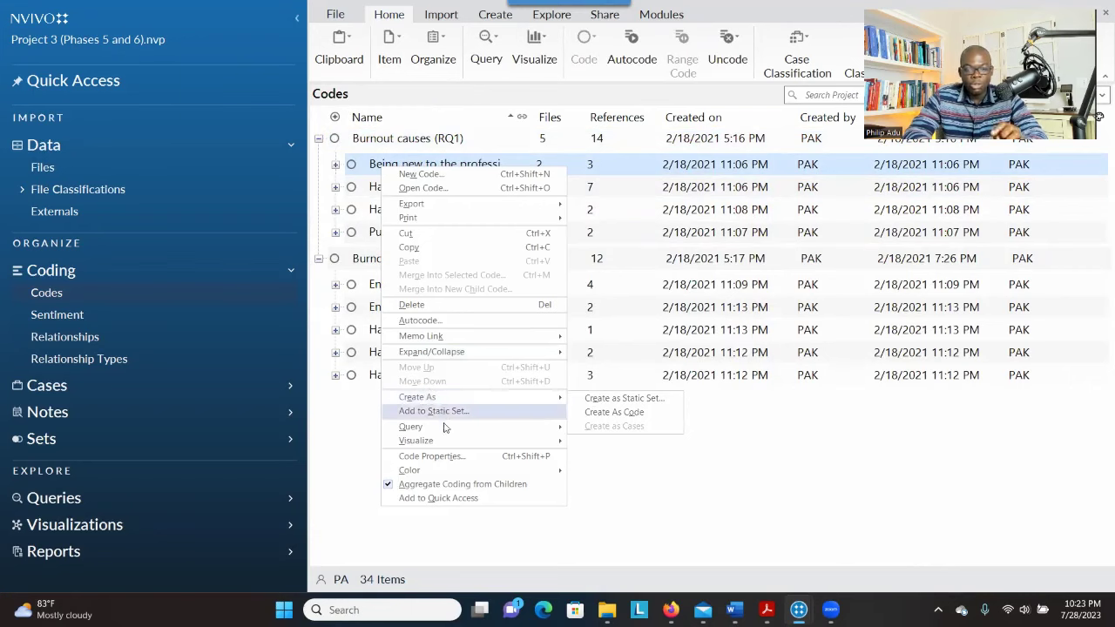
mouse_move(444, 431)
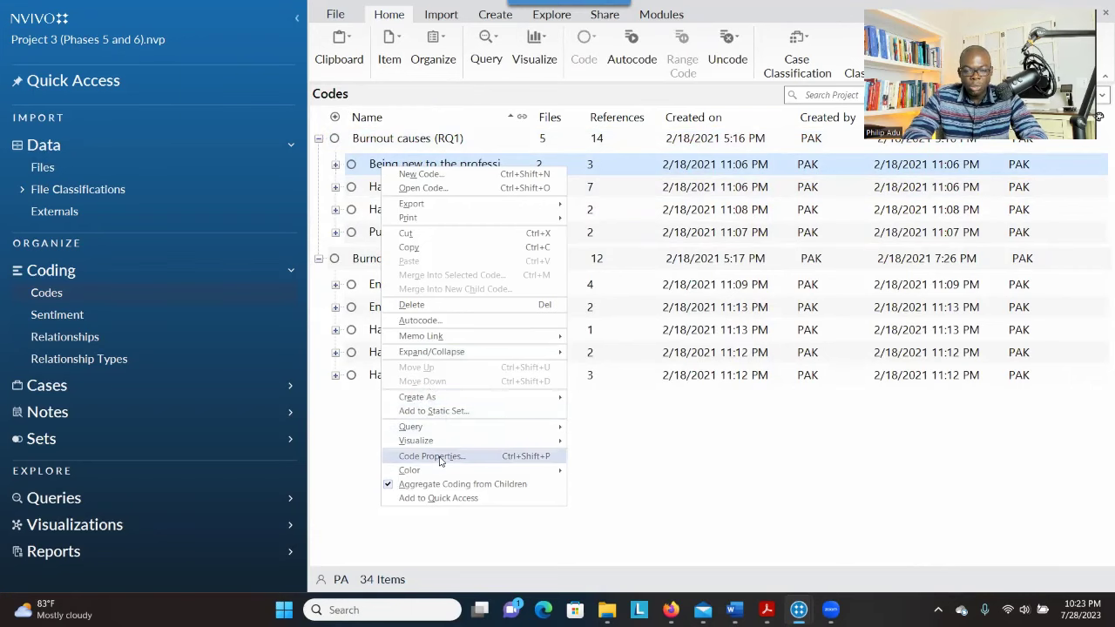
click(439, 456)
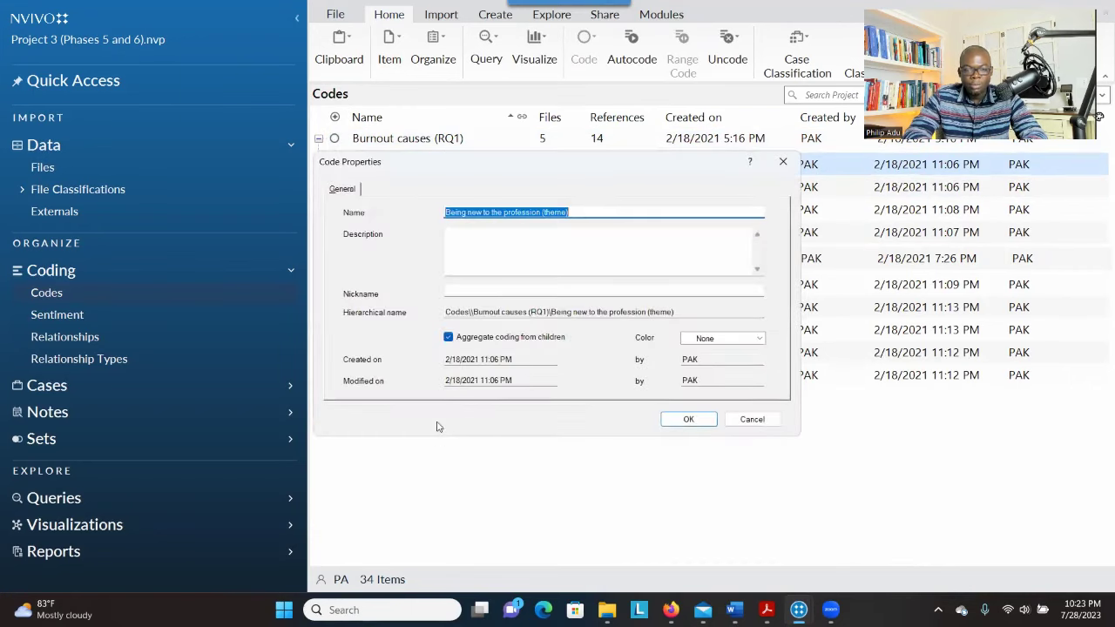
click(468, 247)
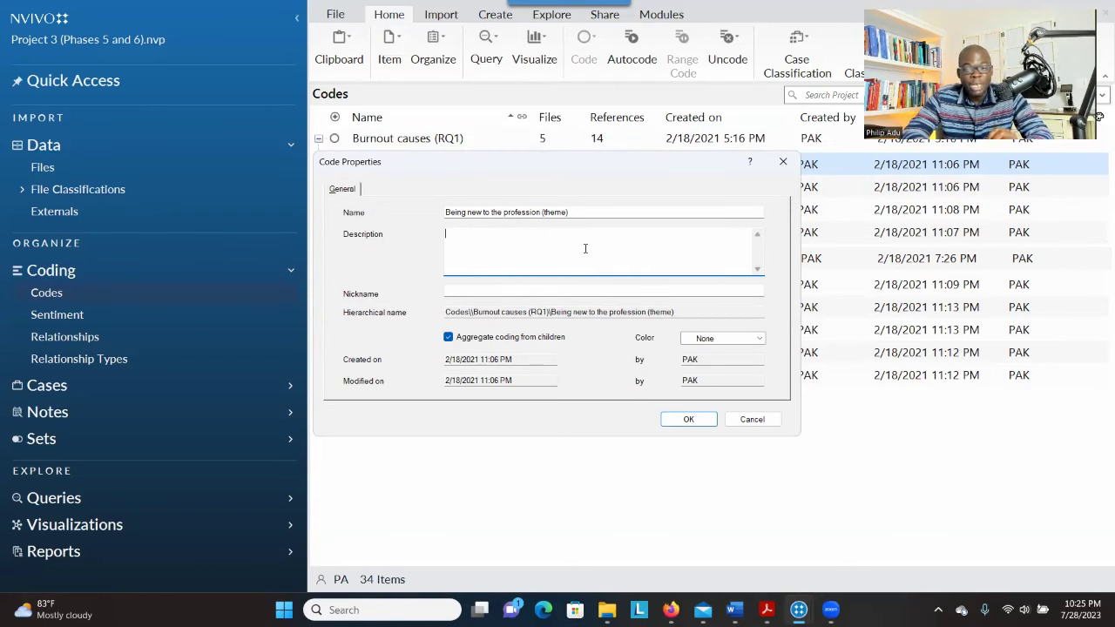
click(786, 164)
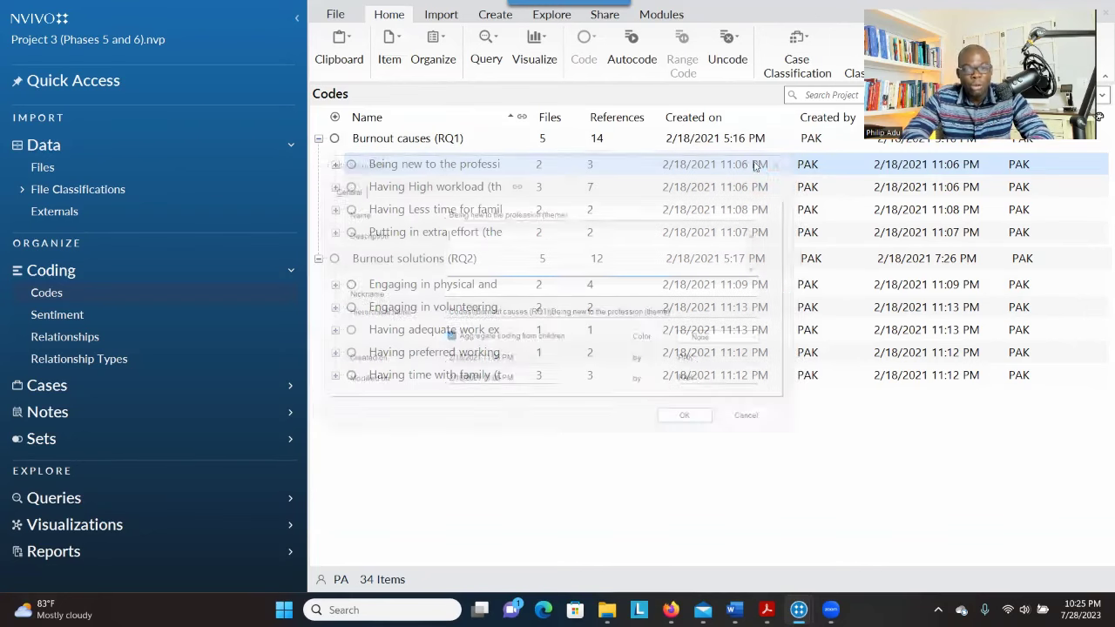